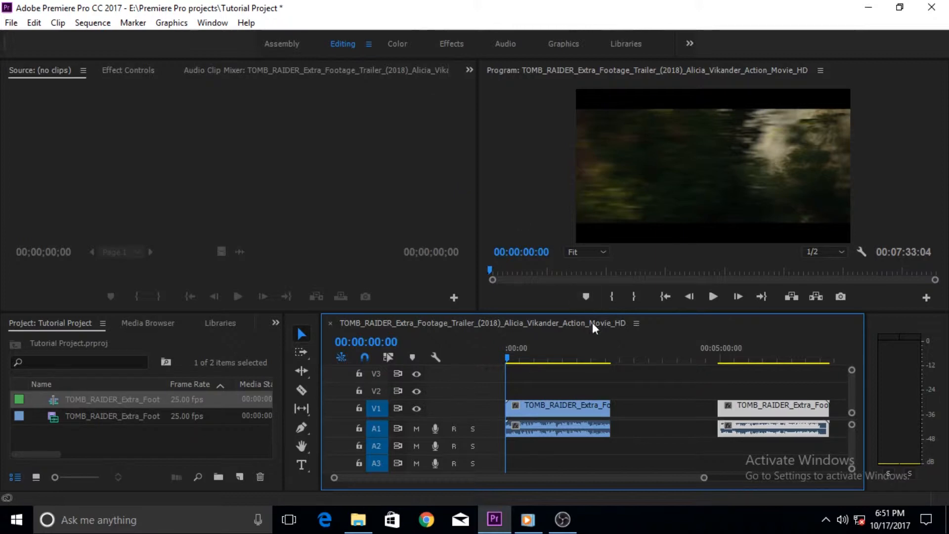
Step: Show the Effects library, expand the Lumetri Presets folder and enlarge the library to fill the workspace
{"action": "left_click", "coordinate": [218, 322]}
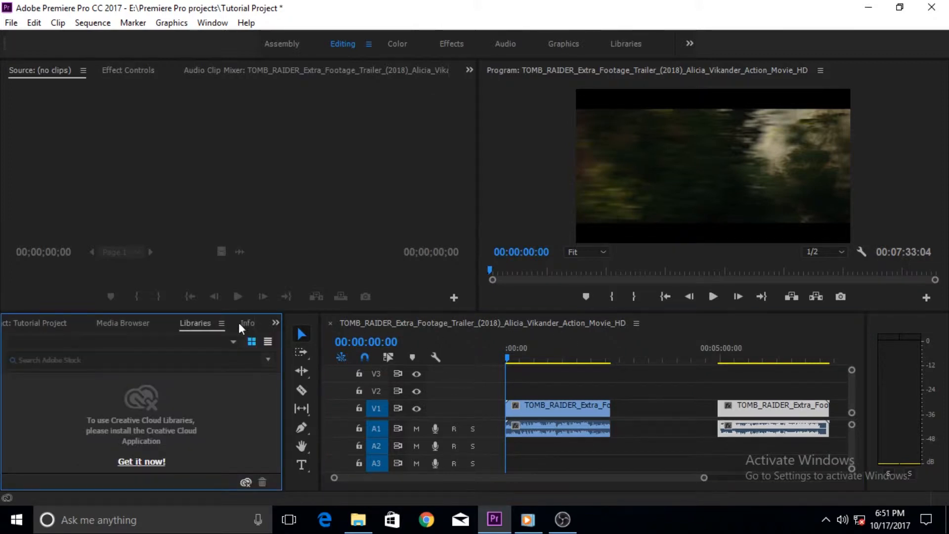
{"action": "left_click", "coordinate": [239, 323]}
{"action": "left_click", "coordinate": [242, 323]}
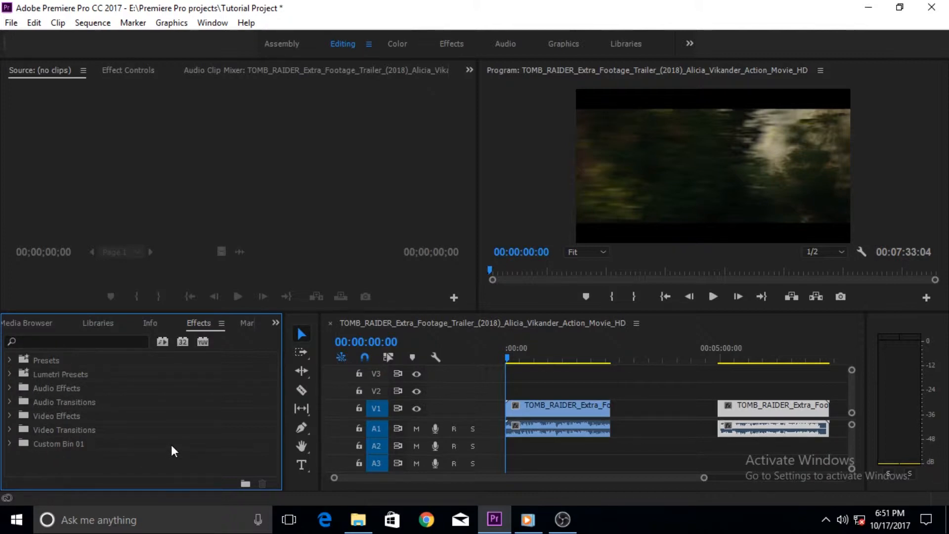
{"action": "left_click", "coordinate": [41, 376]}
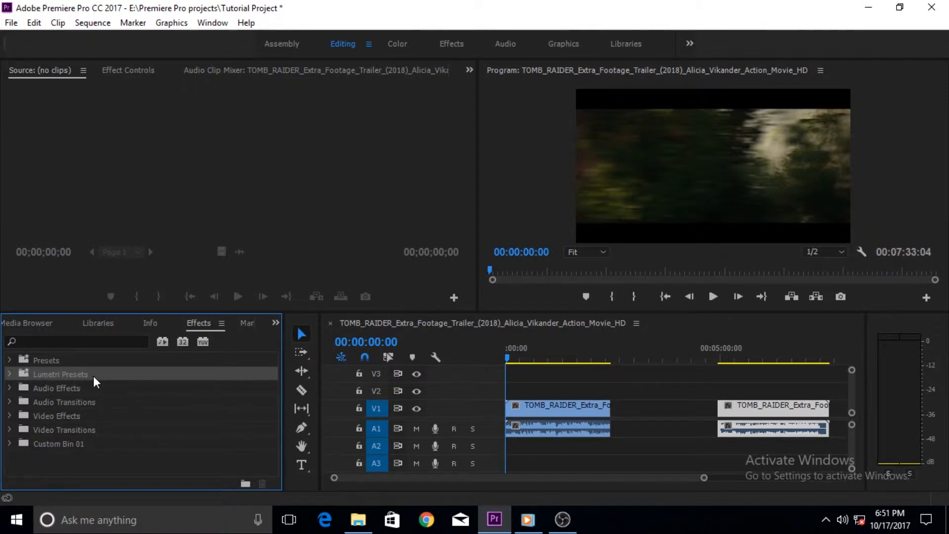
{"action": "left_click", "coordinate": [10, 373]}
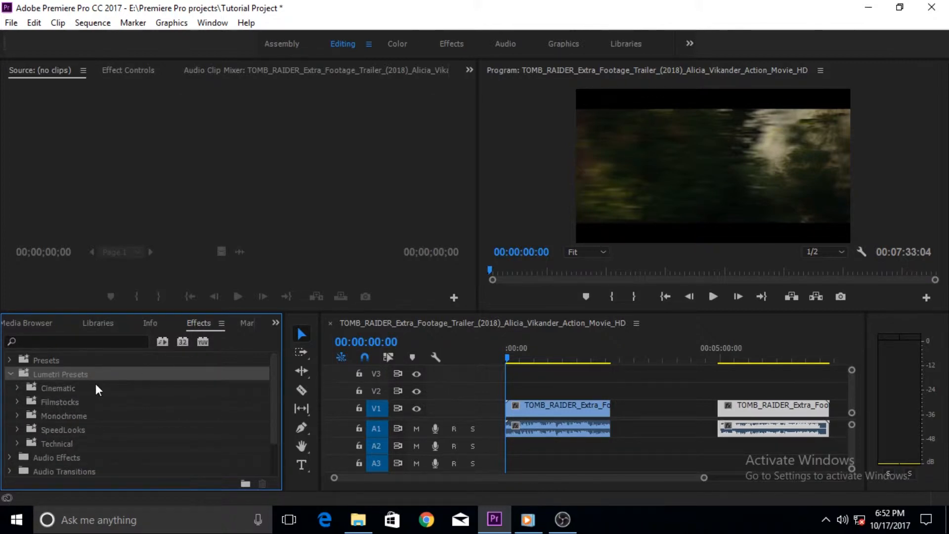
{"action": "key", "text": "grave"}
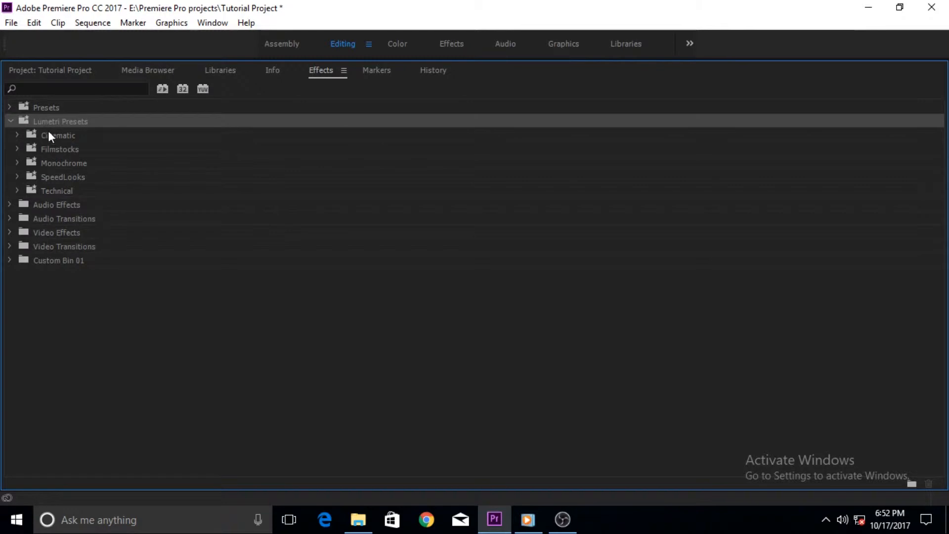
Step: Browse the preset previews in the Cinematic, Filmstocks and Monochrome folders of the Lumetri Presets
{"action": "left_click", "coordinate": [17, 135]}
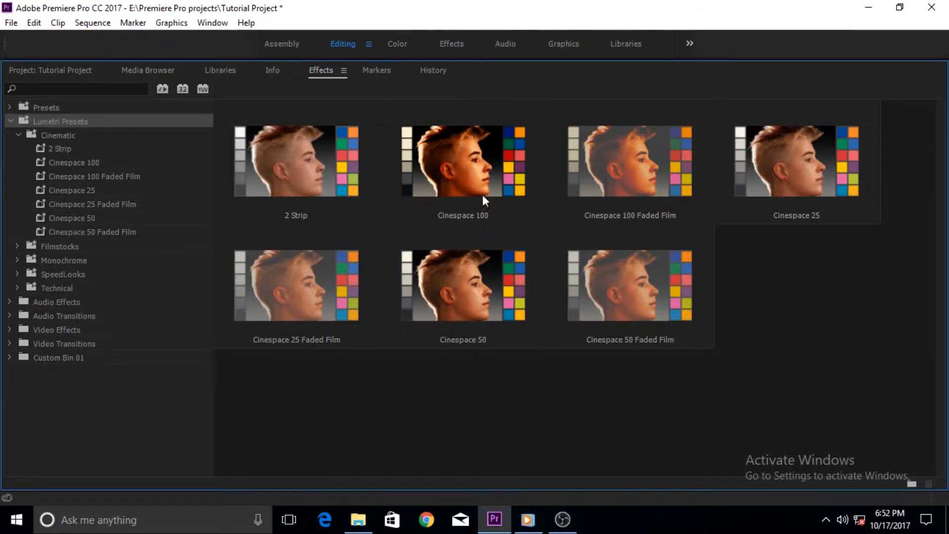
{"action": "left_click", "coordinate": [19, 136]}
{"action": "left_click", "coordinate": [17, 148]}
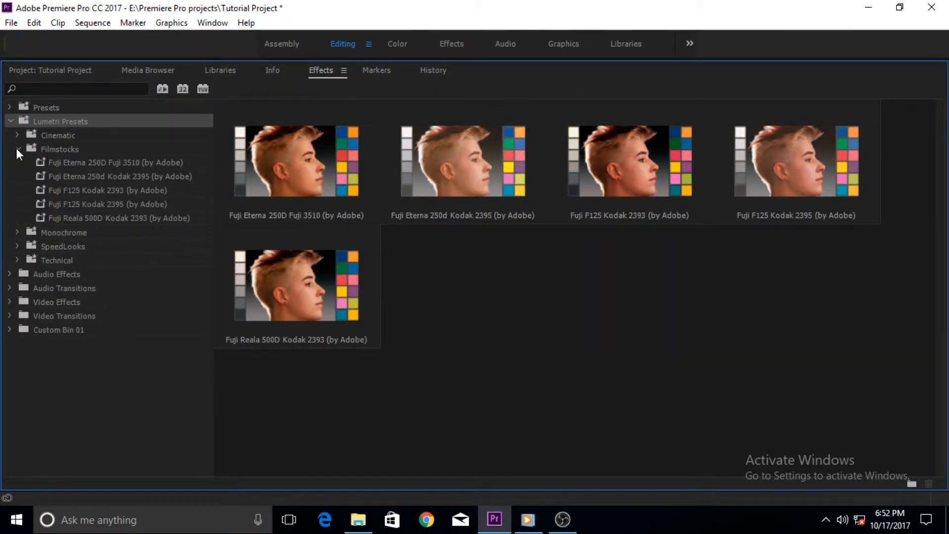
{"action": "left_click", "coordinate": [17, 149]}
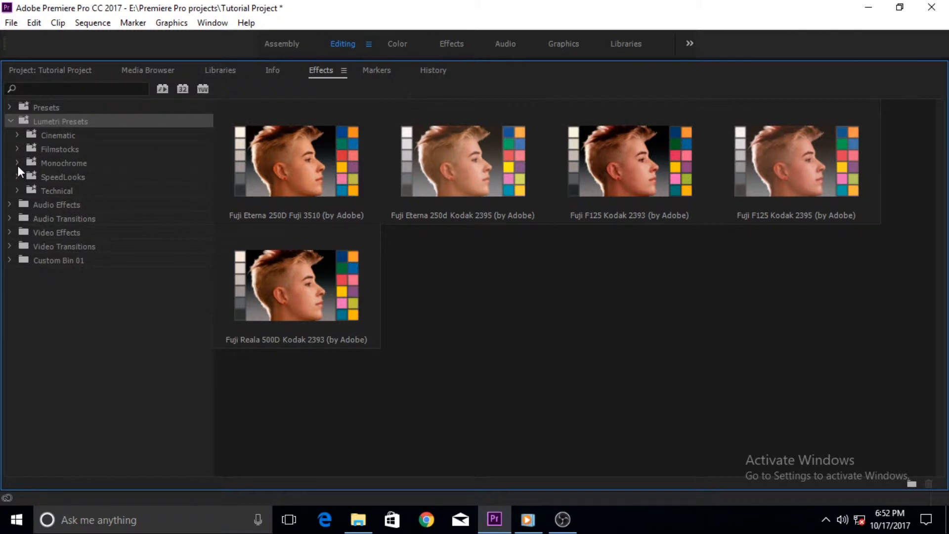
{"action": "left_click", "coordinate": [17, 162]}
{"action": "left_click", "coordinate": [16, 162]}
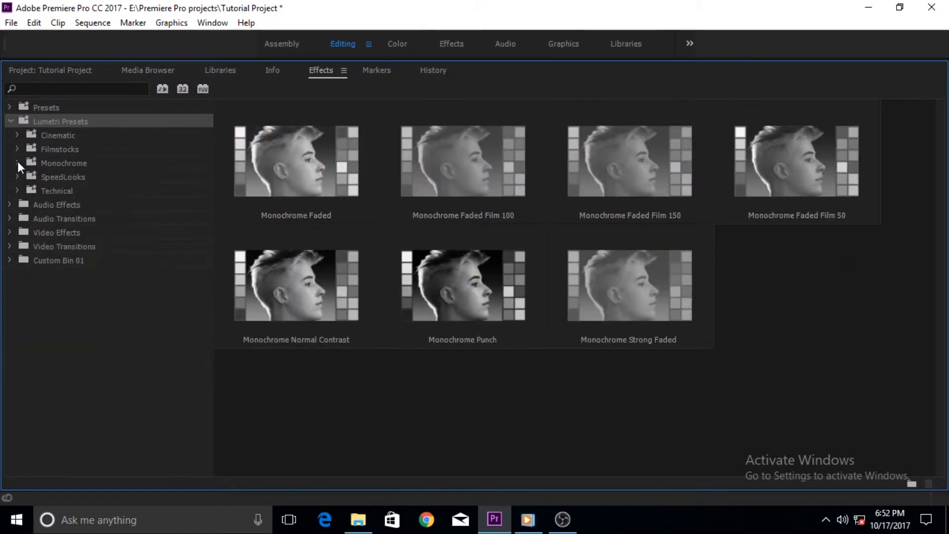
Step: Examine the Universal looks in the SpeedLooks folder of the Lumetri Presets
{"action": "left_click", "coordinate": [17, 176]}
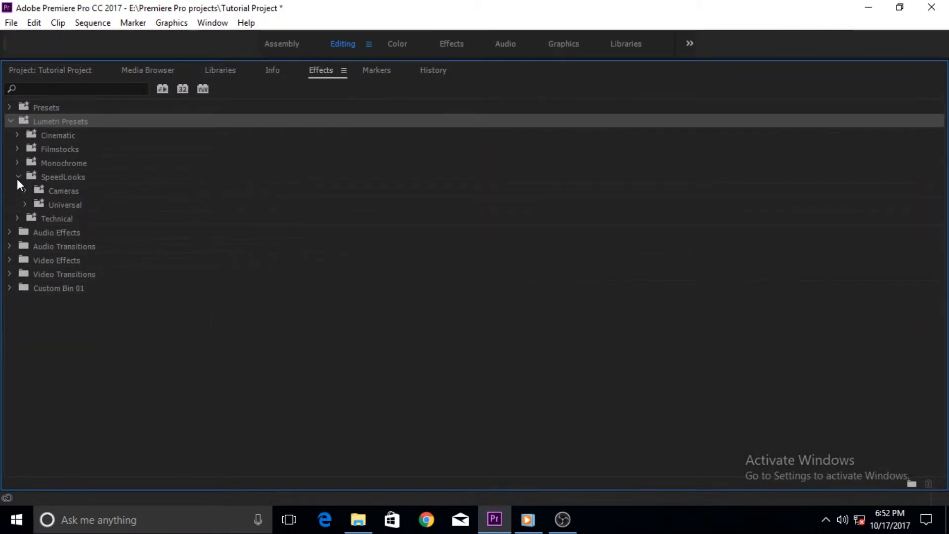
{"action": "left_click", "coordinate": [25, 204]}
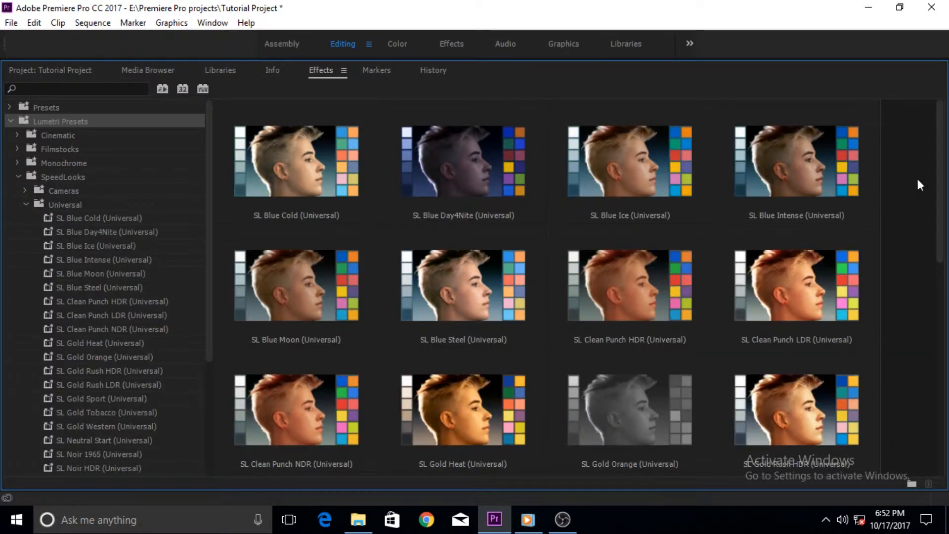
{"action": "mouse_move", "coordinate": [939, 165]}
{"action": "left_mouse_down"}
{"action": "mouse_move", "coordinate": [945, 365]}
{"action": "mouse_move", "coordinate": [934, 165]}
{"action": "left_mouse_up"}
{"action": "left_click", "coordinate": [26, 198]}
Step: Examine the camera-specific SpeedLooks for Canon 1D, Canon 5D and Nikon D800, collapsing the SpeedLooks folder when done
{"action": "left_click", "coordinate": [26, 190]}
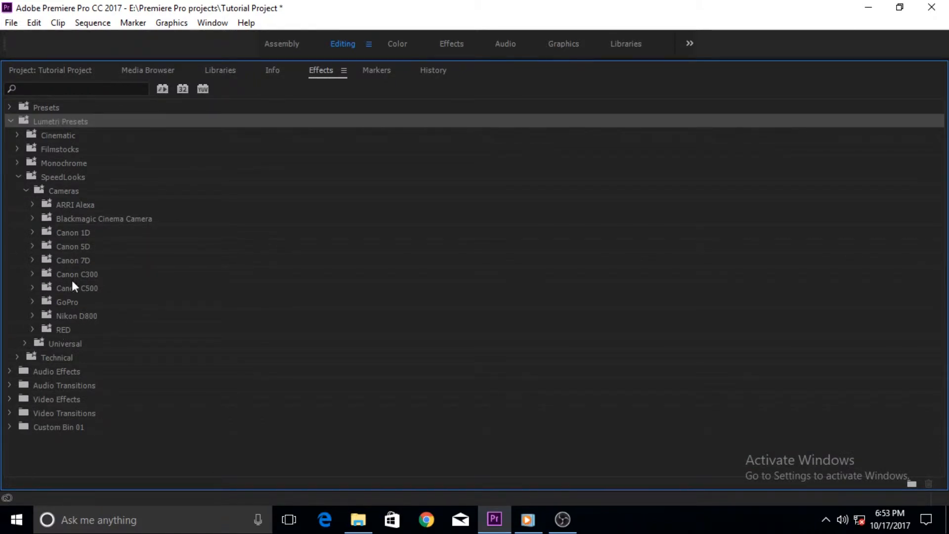
{"action": "left_click", "coordinate": [32, 232]}
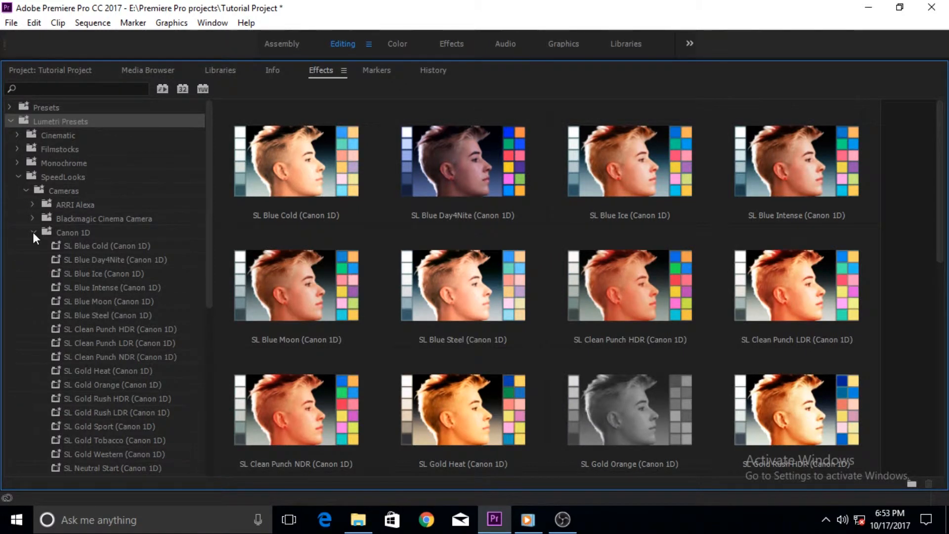
{"action": "left_click", "coordinate": [33, 232]}
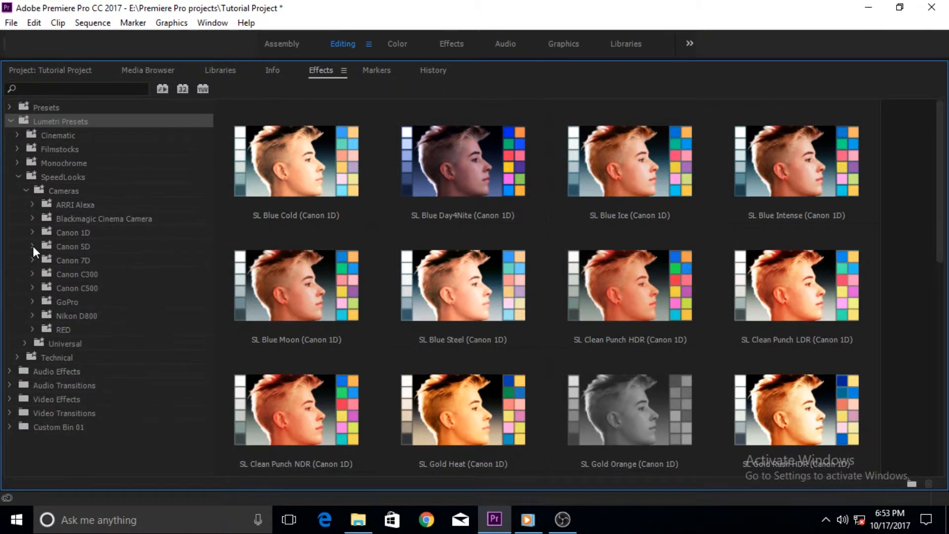
{"action": "left_click", "coordinate": [32, 245]}
{"action": "left_click", "coordinate": [32, 245]}
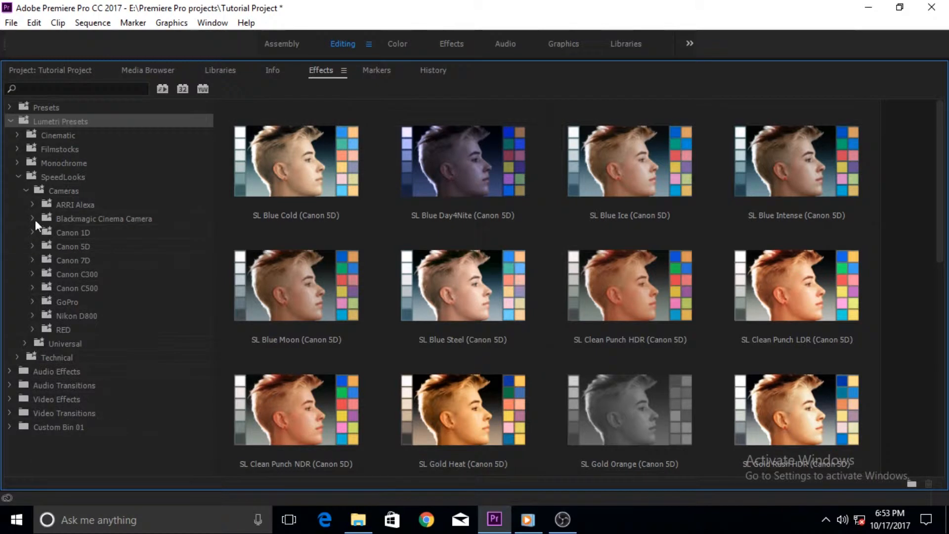
{"action": "left_click", "coordinate": [33, 315]}
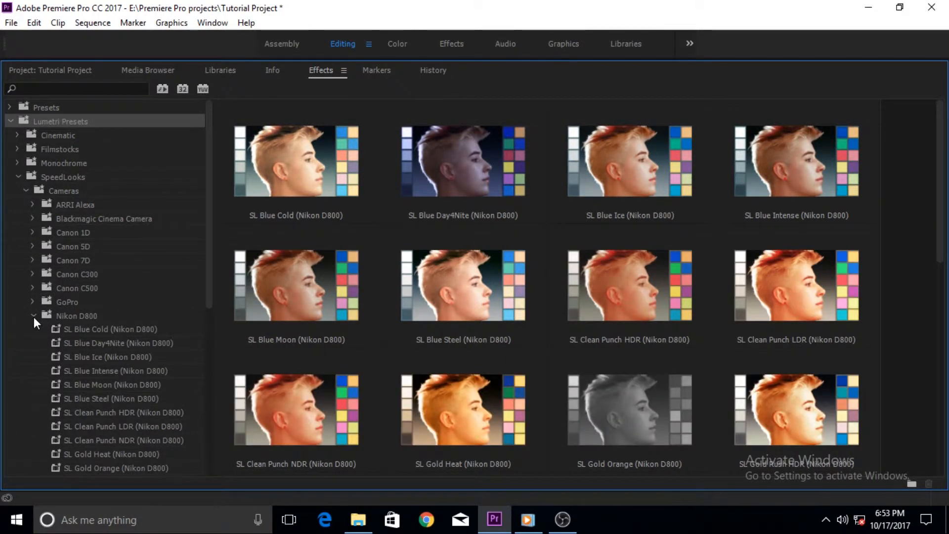
{"action": "left_click", "coordinate": [33, 317]}
{"action": "left_click", "coordinate": [26, 191]}
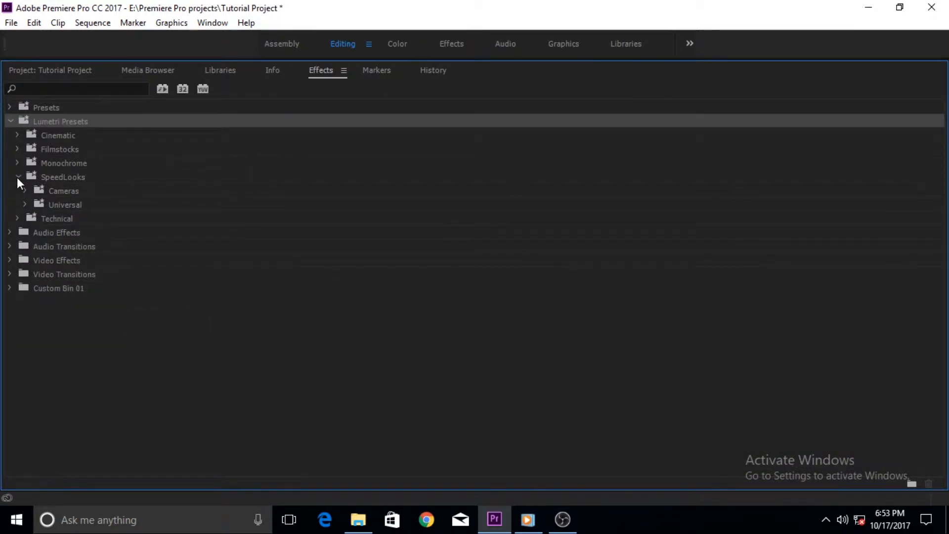
{"action": "left_click", "coordinate": [18, 177]}
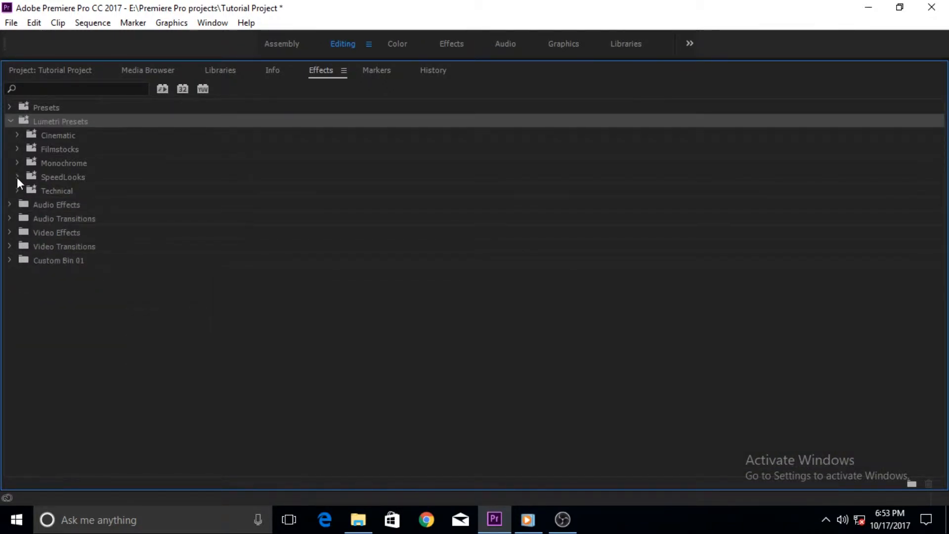
Step: Restore the Effects library to its docked size and widen it to show the Cinematic preset thumbnails
{"action": "double_click", "coordinate": [317, 70]}
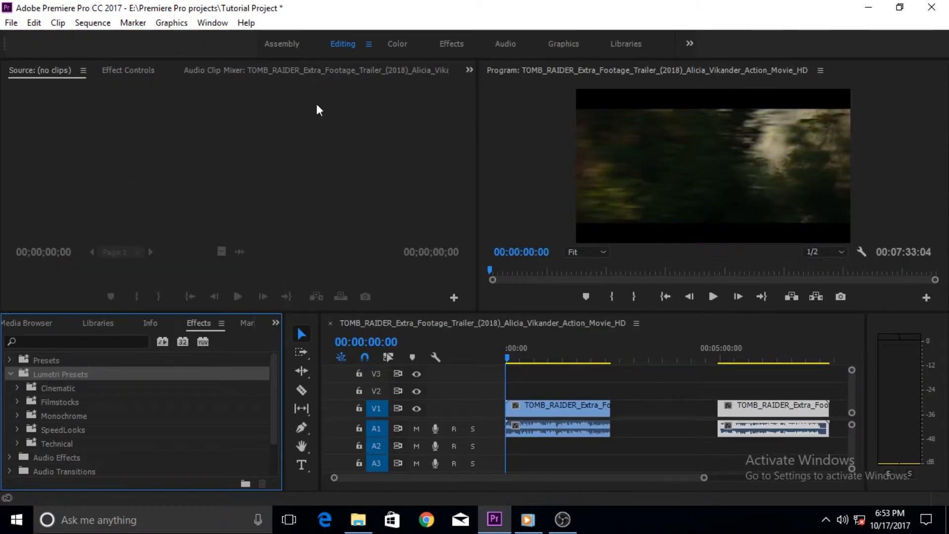
{"action": "left_click", "coordinate": [17, 388]}
{"action": "left_click_drag", "start_coordinate": [283, 408], "coordinate": [331, 408]}
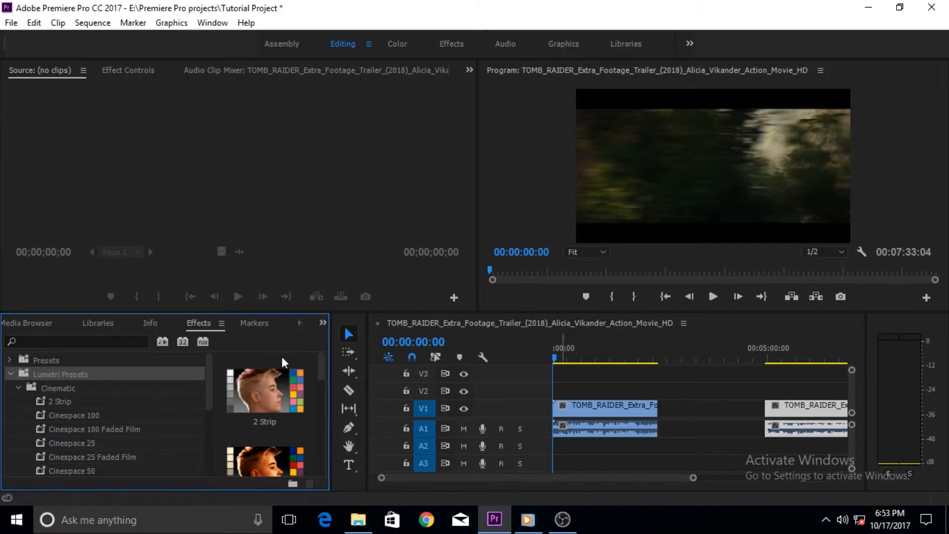
Step: Create a new adjustment layer in the project with the default video settings
{"action": "left_click", "coordinate": [22, 325]}
{"action": "left_click", "coordinate": [22, 325]}
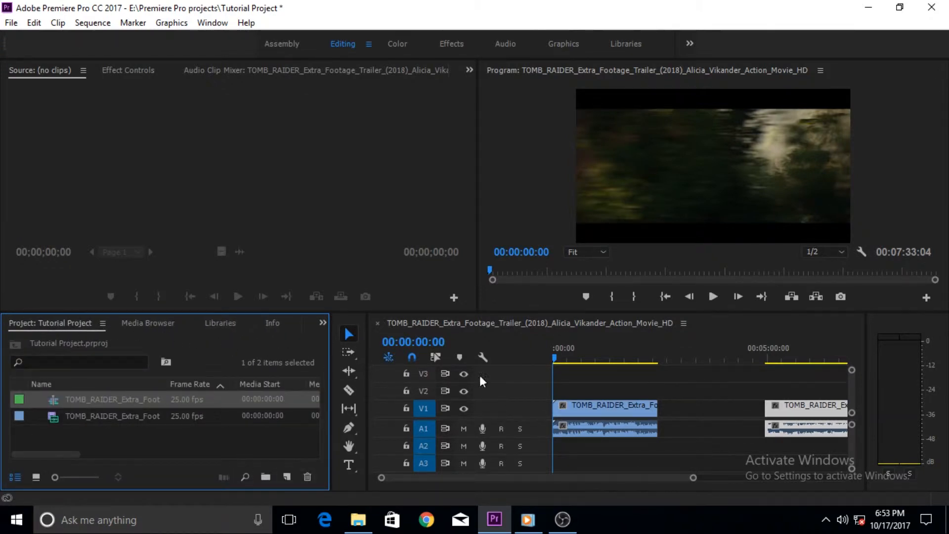
{"action": "left_click", "coordinate": [286, 476]}
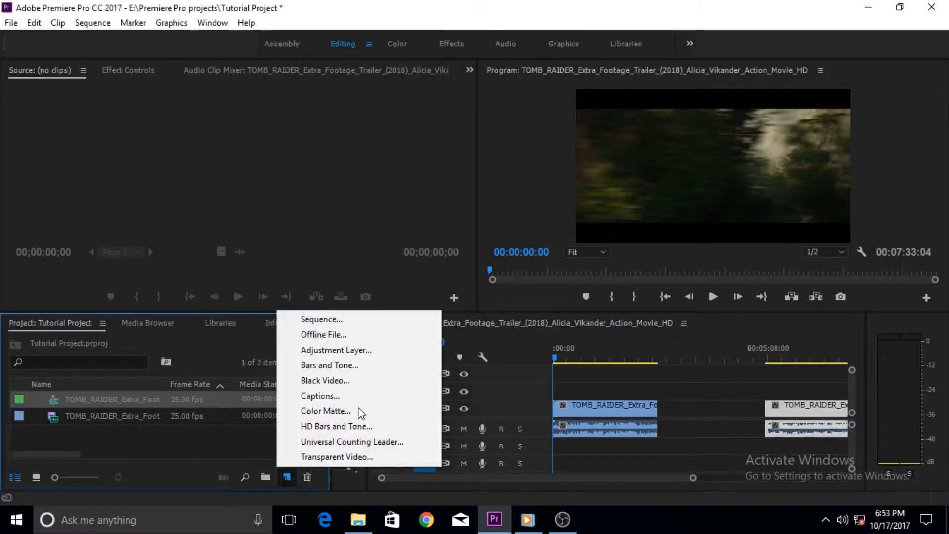
{"action": "left_click", "coordinate": [337, 353]}
{"action": "left_click", "coordinate": [498, 308]}
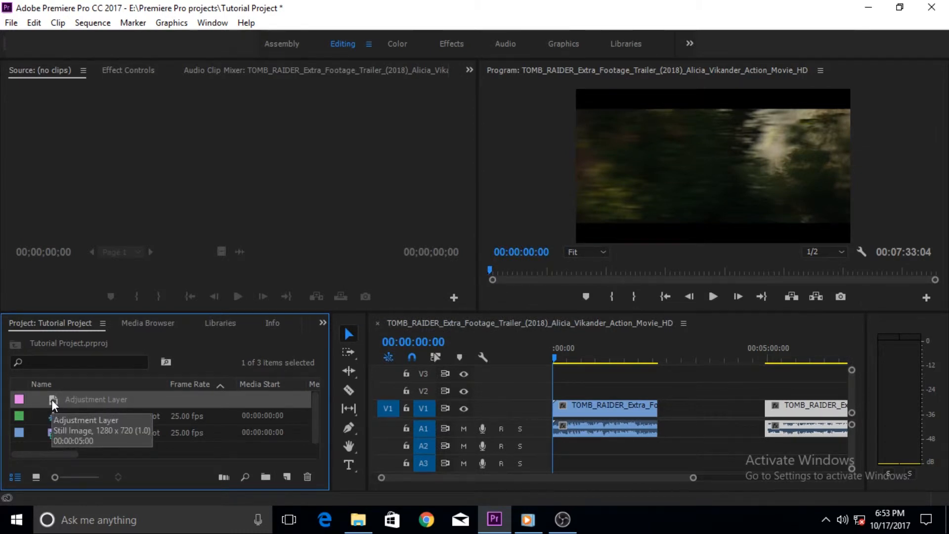
Step: Place the adjustment layer on V2 spanning the whole first clip, and duplicate it above the second clip
{"action": "left_click_drag", "start_coordinate": [51, 399], "coordinate": [562, 392]}
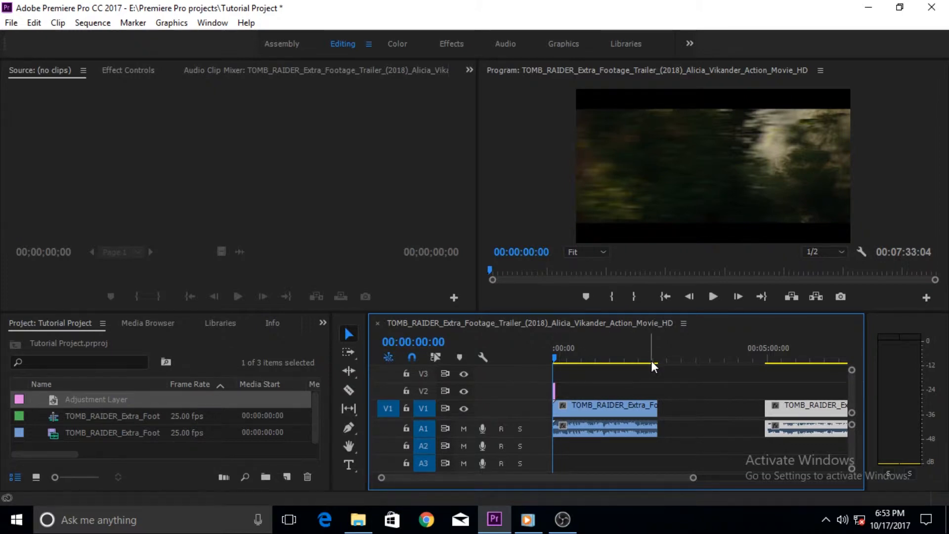
{"action": "left_click_drag", "start_coordinate": [555, 390], "coordinate": [662, 388]}
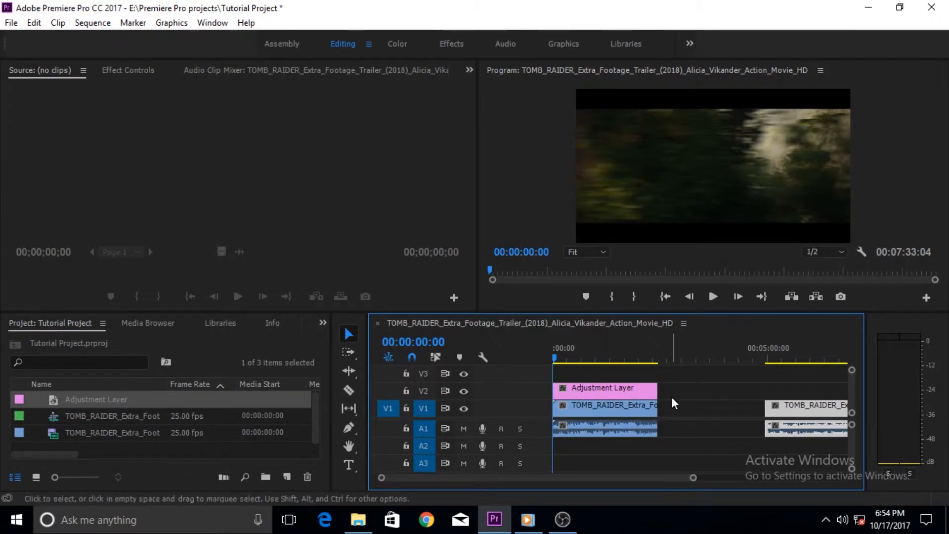
{"action": "left_click", "coordinate": [573, 387], "text": "alt"}
{"action": "left_click_drag", "start_coordinate": [573, 388], "coordinate": [786, 387]}
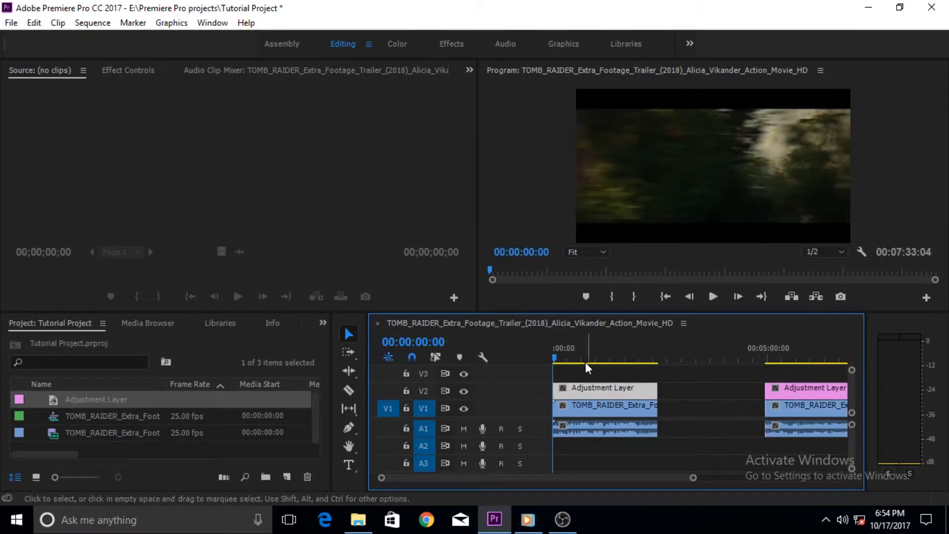
Step: Apply the Cinespace 100 preset from the Cinematic Lumetri Presets to the adjustment layer above the first clip
{"action": "left_click", "coordinate": [273, 325]}
{"action": "left_click", "coordinate": [289, 324]}
{"action": "mouse_move", "coordinate": [323, 374]}
{"action": "left_mouse_down"}
{"action": "mouse_move", "coordinate": [321, 469]}
{"action": "mouse_move", "coordinate": [322, 389]}
{"action": "left_mouse_up"}
{"action": "left_click_drag", "start_coordinate": [259, 395], "coordinate": [589, 400]}
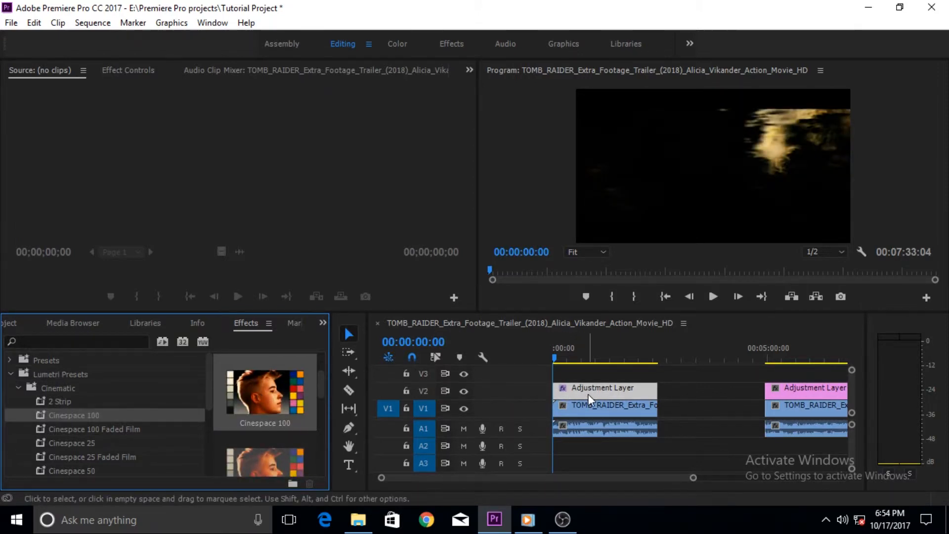
Step: Preview the start of the graded sequence briefly and lower the Audio 1 clip volume to -∞
{"action": "left_click", "coordinate": [712, 297]}
{"action": "left_click", "coordinate": [712, 297]}
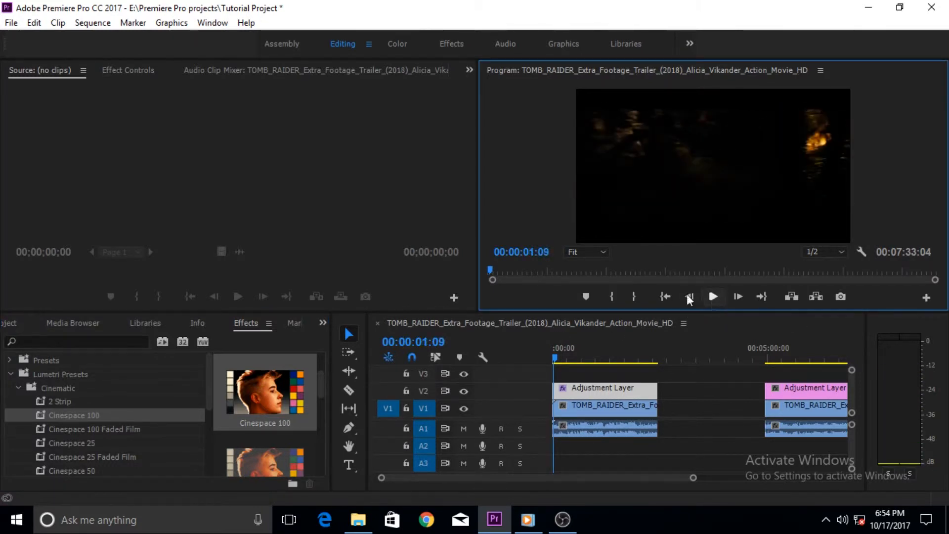
{"action": "left_click", "coordinate": [215, 70]}
{"action": "left_click_drag", "start_coordinate": [24, 191], "coordinate": [36, 286]}
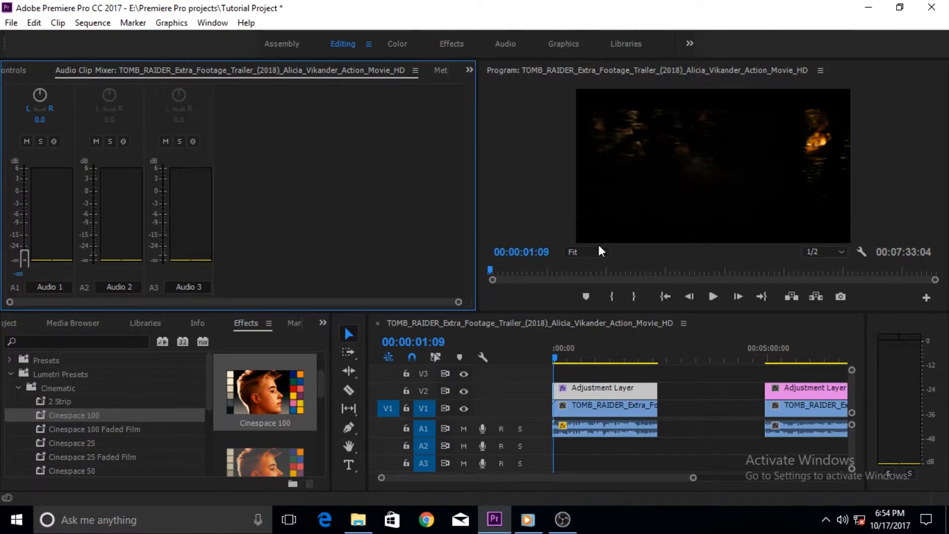
Step: Mute audio track A1 and play the graded footage to about 5 seconds
{"action": "left_click", "coordinate": [712, 296]}
{"action": "left_click", "coordinate": [712, 295]}
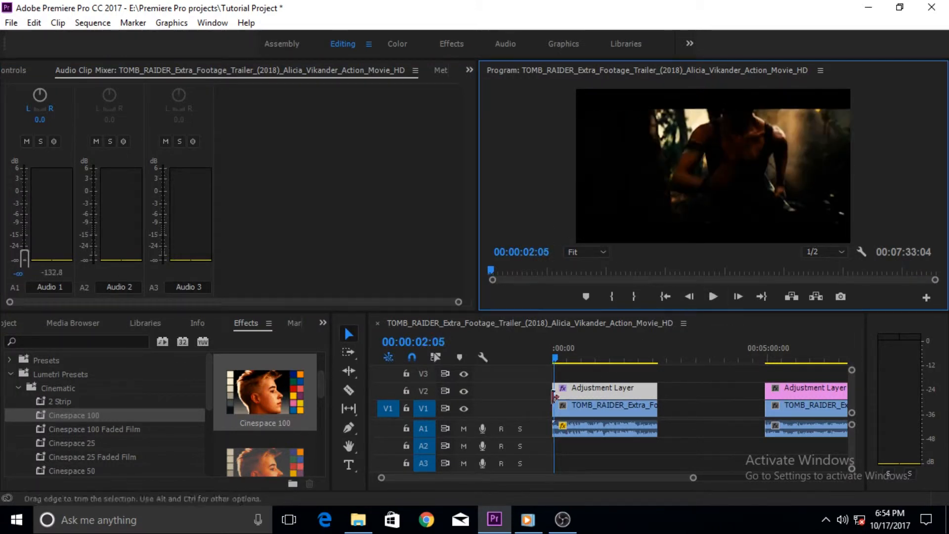
{"action": "left_click", "coordinate": [462, 428]}
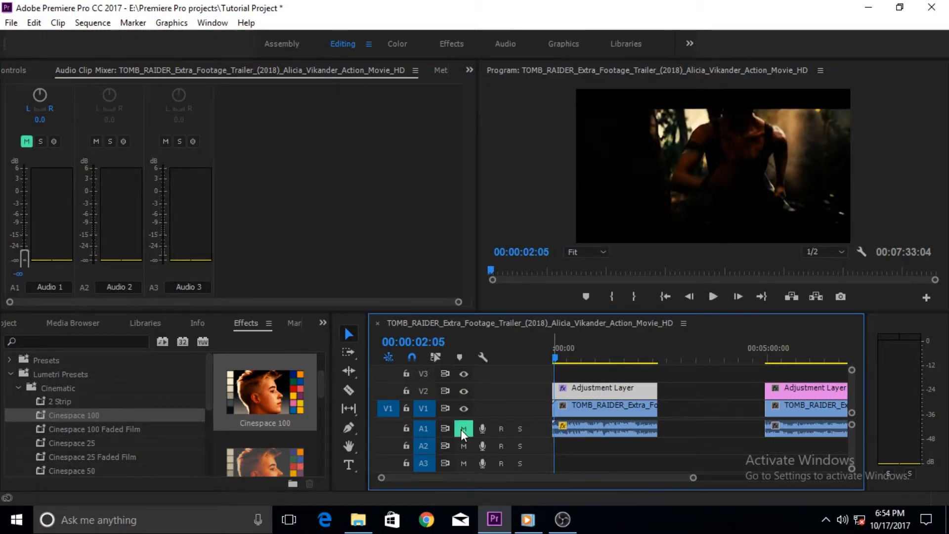
{"action": "left_click", "coordinate": [708, 297]}
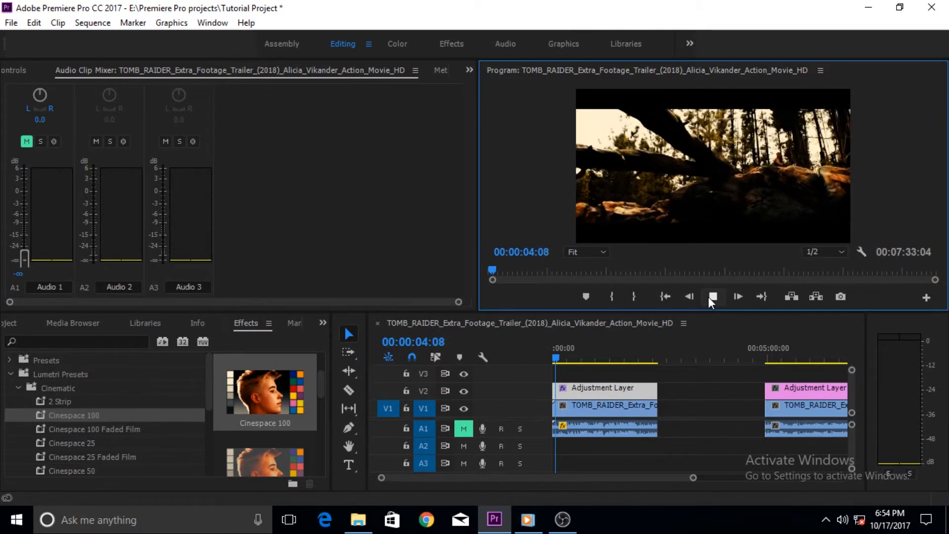
{"action": "left_click", "coordinate": [708, 296]}
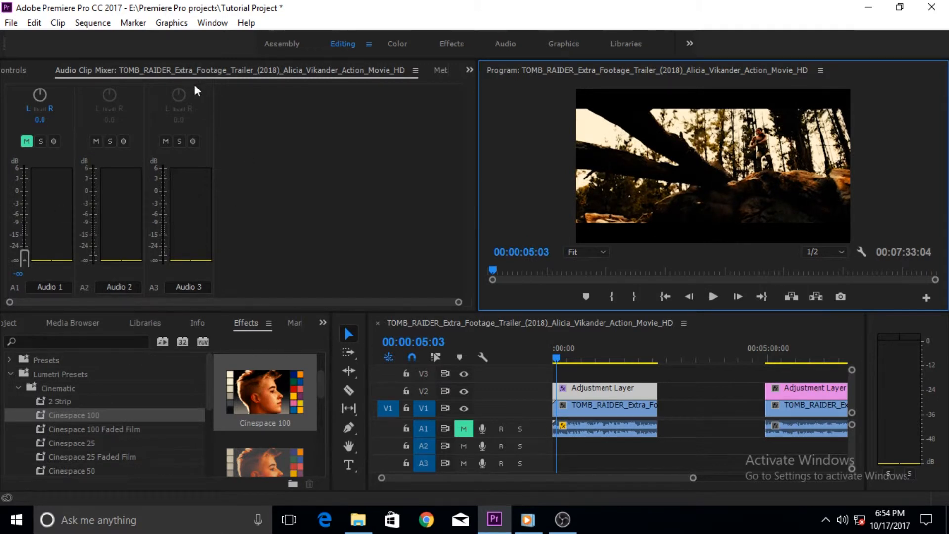
Step: Toggle the adjustment layer's Lumetri Color (Cinespace 100) effect off and on to compare, and review its correction sections
{"action": "left_click", "coordinate": [12, 68]}
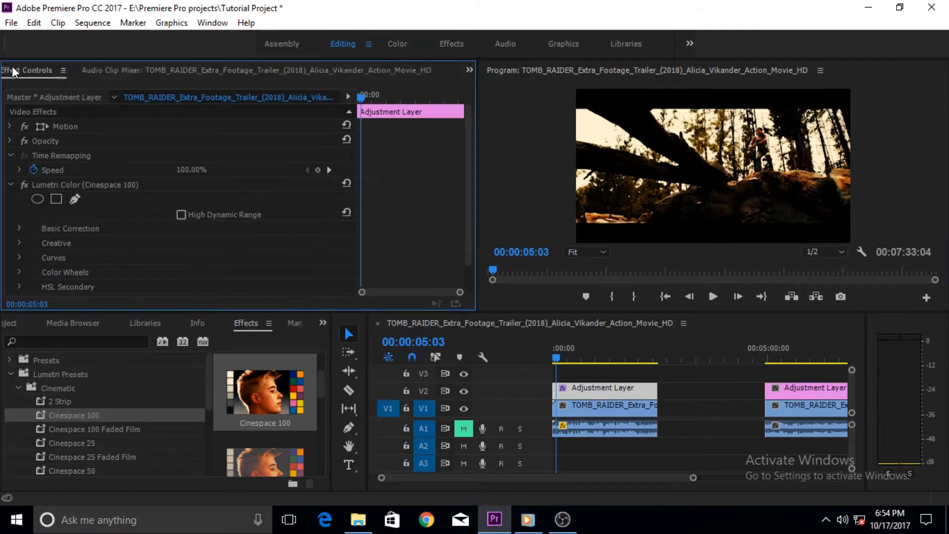
{"action": "left_click", "coordinate": [24, 185]}
{"action": "left_click", "coordinate": [24, 185]}
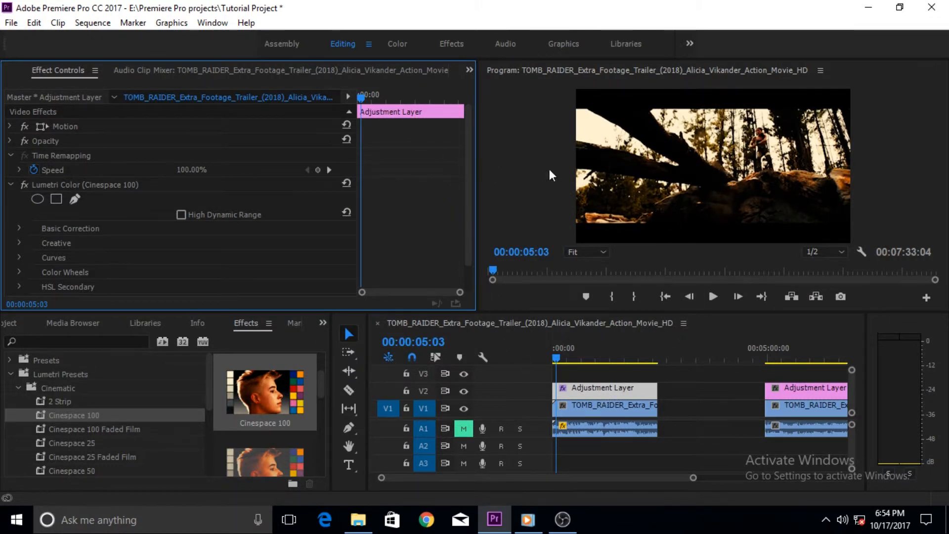
{"action": "left_click_drag", "start_coordinate": [470, 144], "coordinate": [467, 182]}
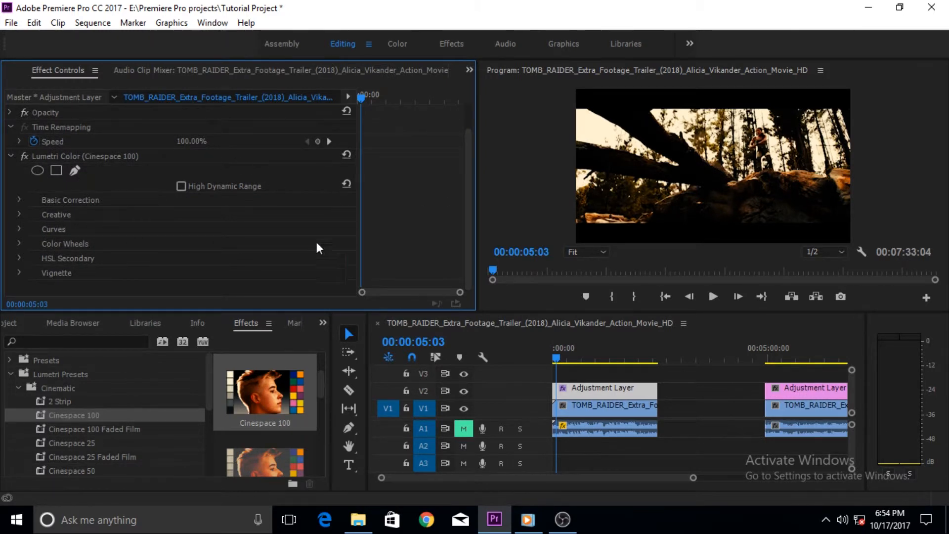
Step: In the Cinespace 100 effect's Basic Correction, set Temperature to -3, Tint to -20, Exposure to 0.2 and Contrast to -11
{"action": "left_click", "coordinate": [19, 200]}
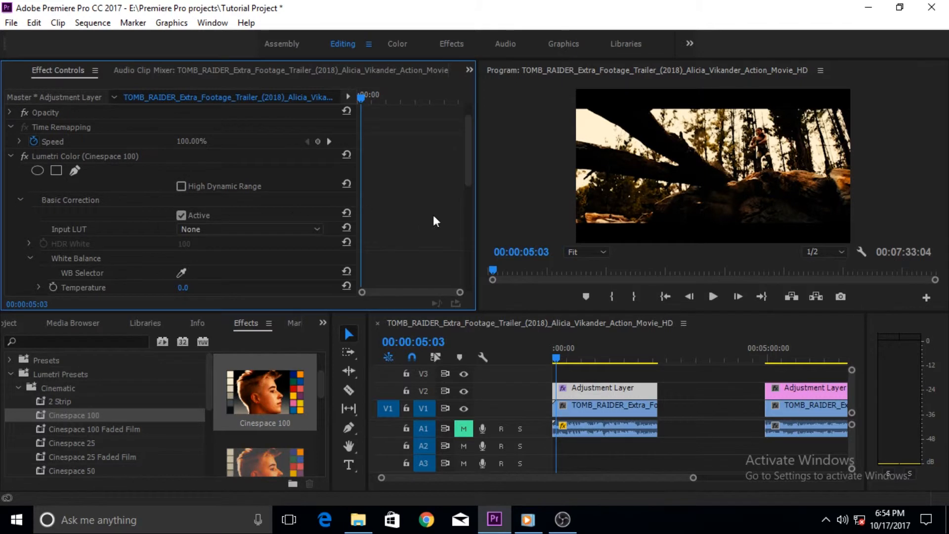
{"action": "left_click_drag", "start_coordinate": [467, 171], "coordinate": [456, 224]}
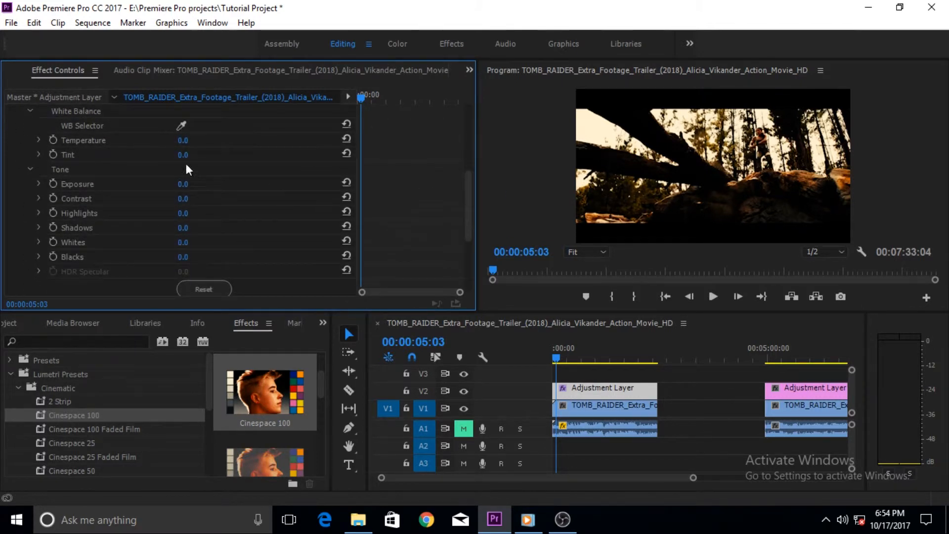
{"action": "left_click_drag", "start_coordinate": [181, 141], "coordinate": [178, 199]}
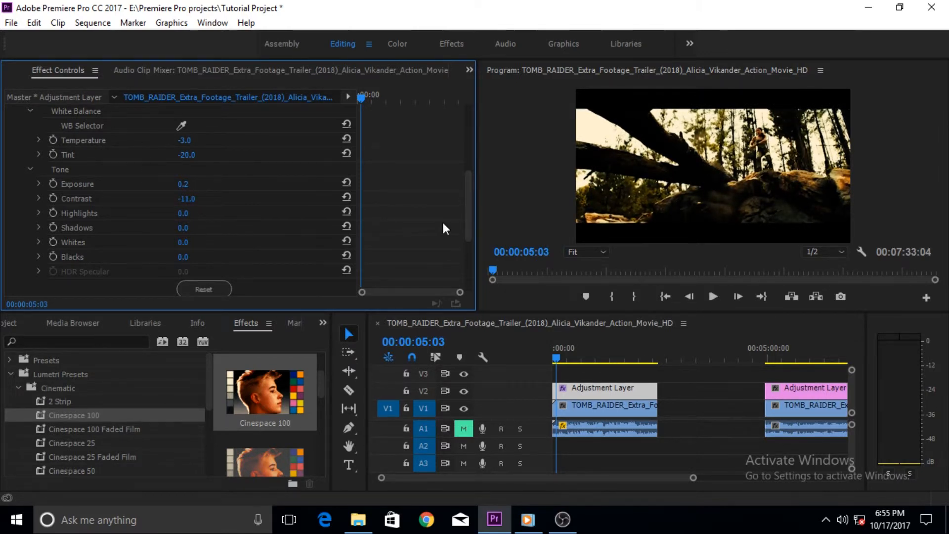
{"action": "left_click_drag", "start_coordinate": [467, 207], "coordinate": [452, 151]}
{"action": "left_click", "coordinate": [21, 199]}
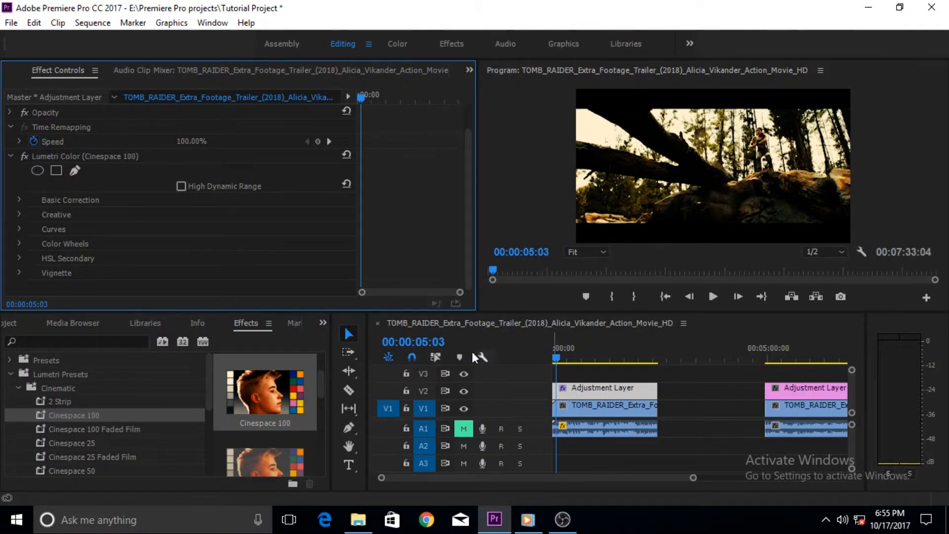
Step: Apply the Monochrome Punch preset from the Monochrome Lumetri Presets to the adjustment layer above the first clip
{"action": "left_click", "coordinate": [16, 386]}
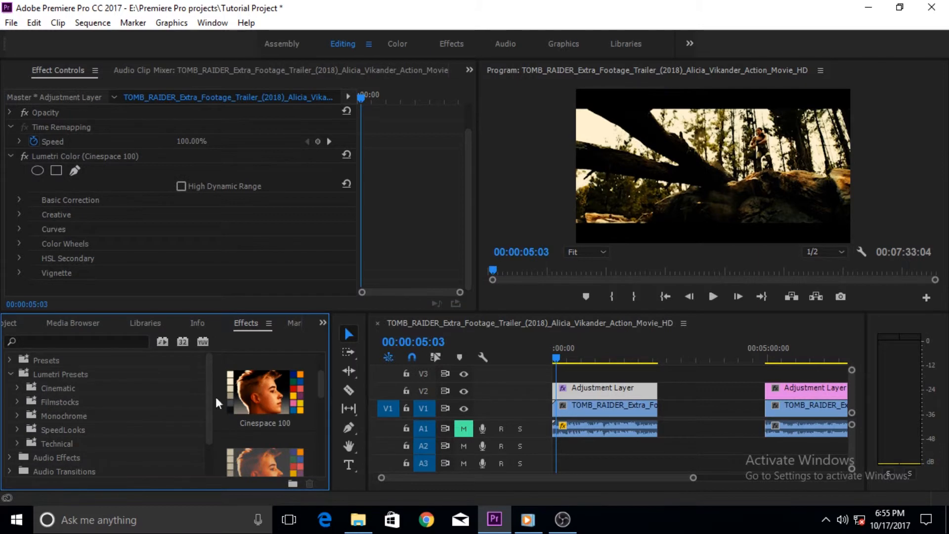
{"action": "left_click", "coordinate": [15, 402]}
{"action": "left_click", "coordinate": [16, 402]}
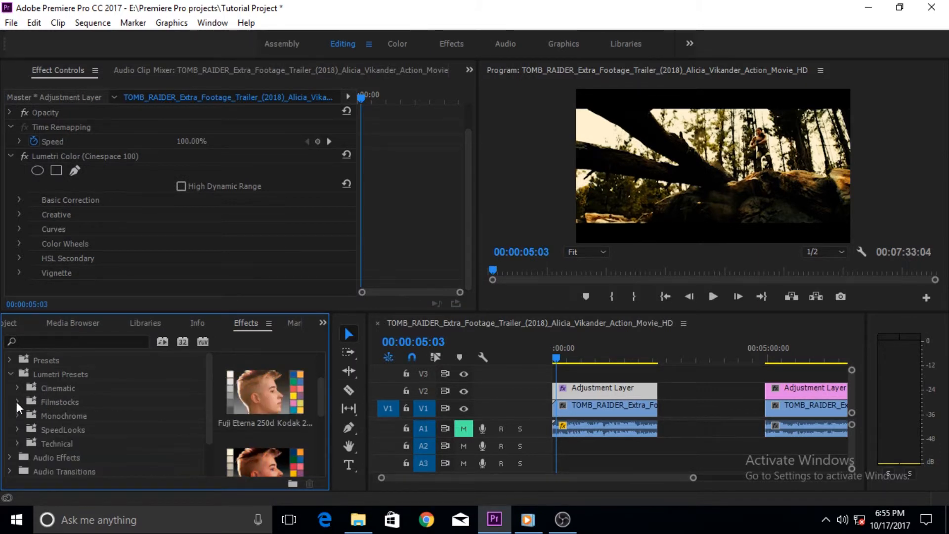
{"action": "left_click", "coordinate": [16, 416]}
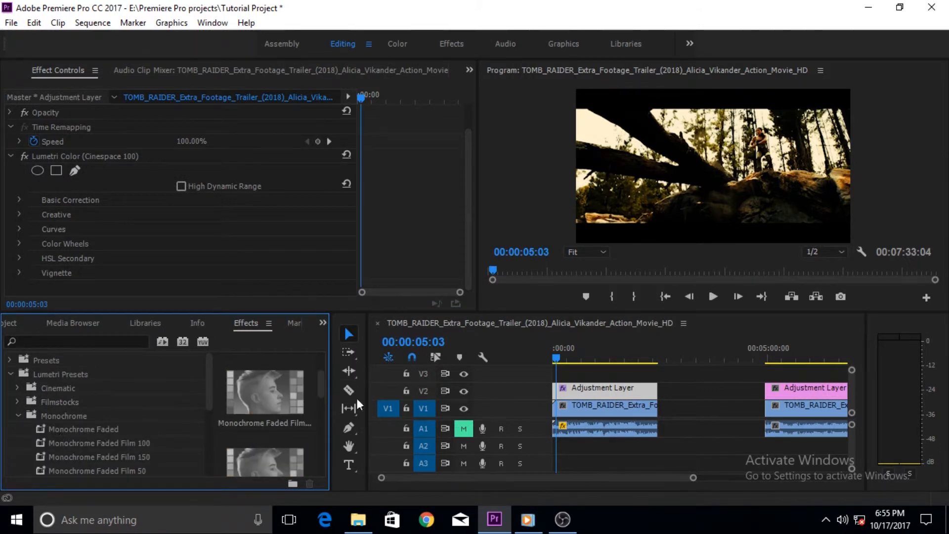
{"action": "left_click_drag", "start_coordinate": [322, 386], "coordinate": [322, 452]}
{"action": "left_click_drag", "start_coordinate": [242, 411], "coordinate": [582, 388]}
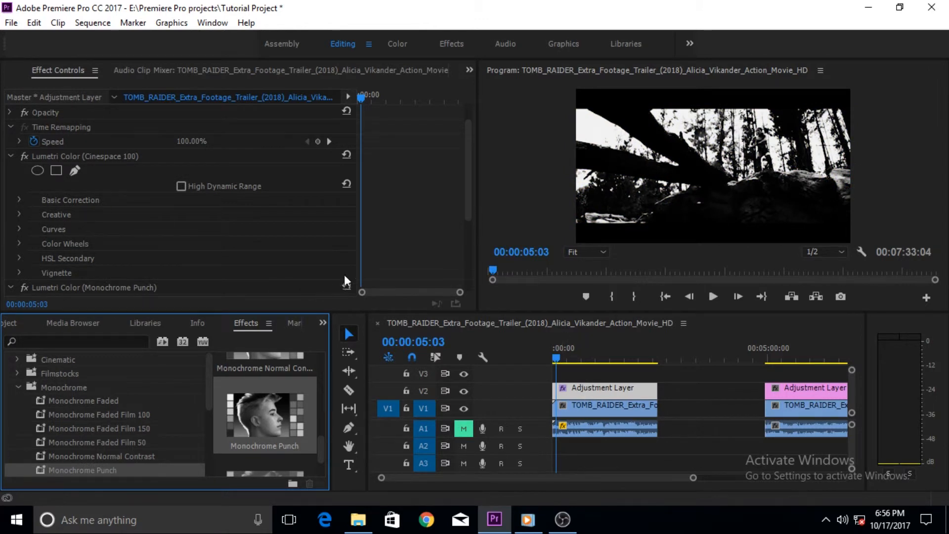
Step: Add an ellipse mask to the Monochrome Punch effect and stretch it downward into a taller oval
{"action": "left_click_drag", "start_coordinate": [466, 198], "coordinate": [467, 282]}
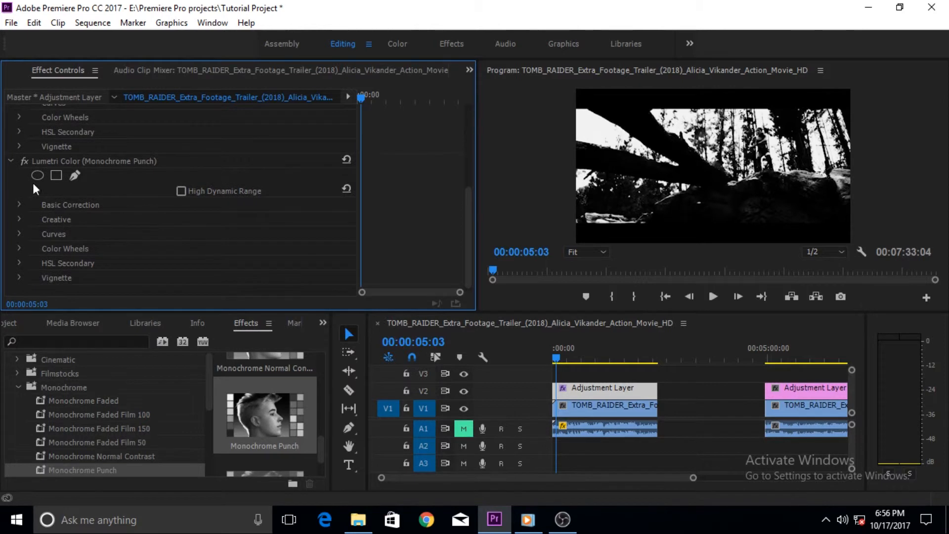
{"action": "left_click", "coordinate": [36, 176]}
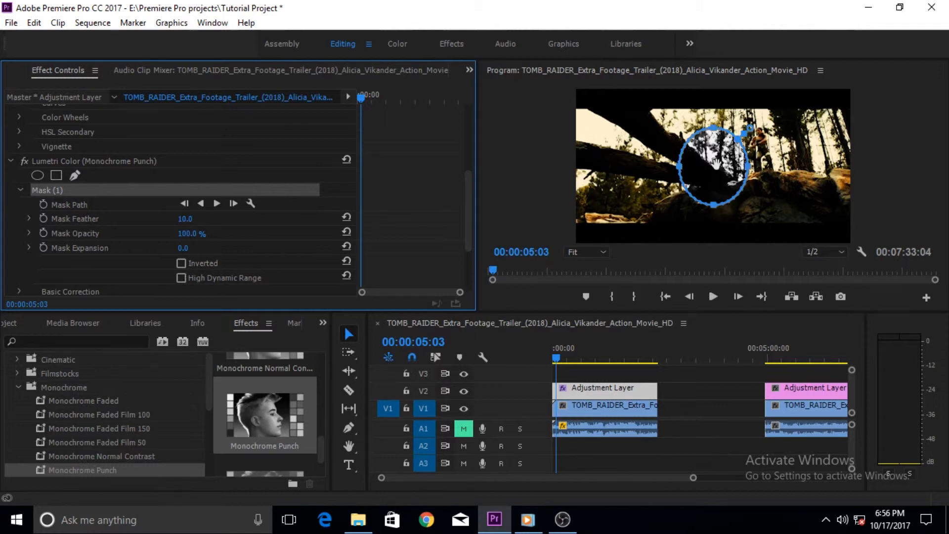
{"action": "left_click", "coordinate": [720, 214]}
{"action": "left_click", "coordinate": [720, 214]}
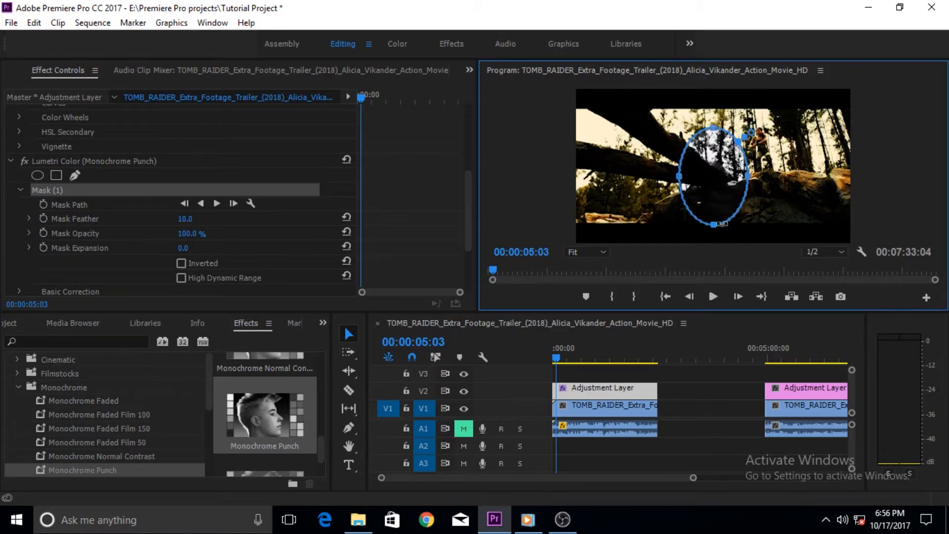
Step: Invert the Monochrome Punch ellipse mask and set its Mask Feather to 152
{"action": "left_click", "coordinate": [180, 263]}
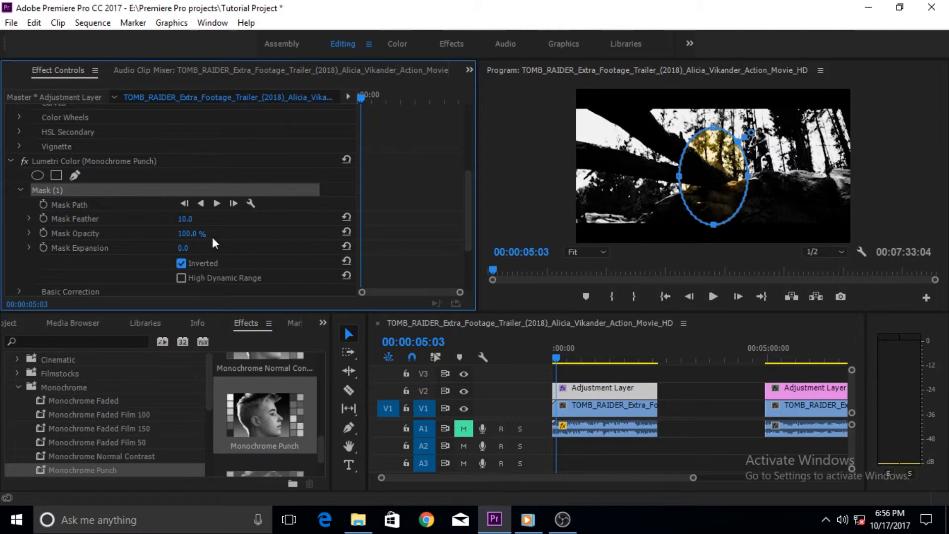
{"action": "mouse_move", "coordinate": [184, 224]}
{"action": "left_mouse_down"}
{"action": "mouse_move", "coordinate": [254, 225]}
{"action": "mouse_move", "coordinate": [194, 219]}
{"action": "left_mouse_up"}
{"action": "left_click_drag", "start_coordinate": [470, 215], "coordinate": [436, 257]}
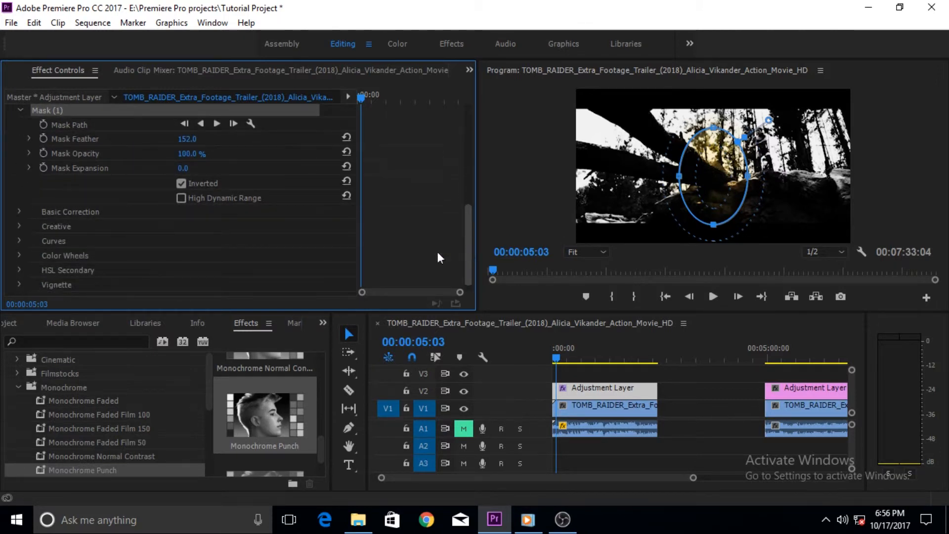
{"action": "left_click", "coordinate": [182, 198]}
{"action": "left_click", "coordinate": [182, 198]}
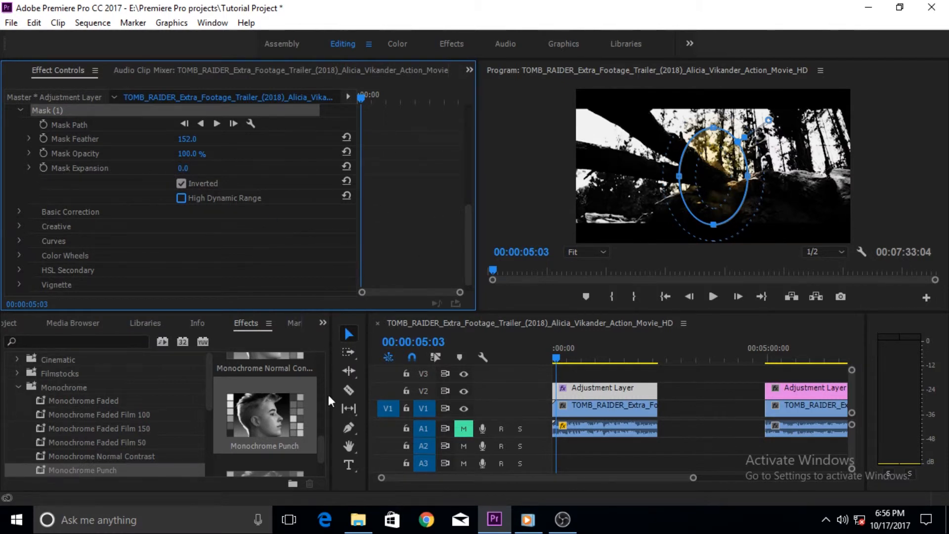
{"action": "scroll", "coordinate": [322, 439], "scroll_direction": "up", "scroll_amount": 1}
{"action": "left_click", "coordinate": [864, 189]}
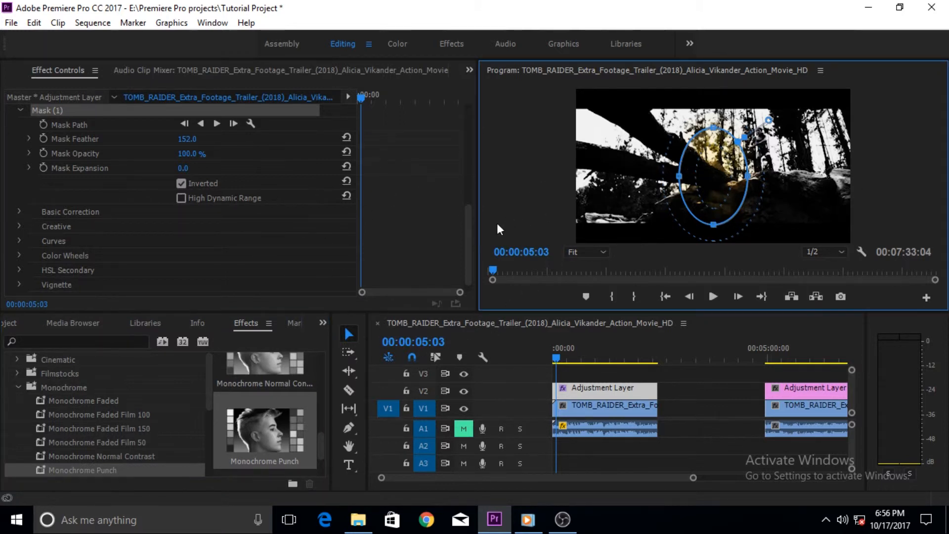
{"action": "left_click_drag", "start_coordinate": [465, 238], "coordinate": [473, 223]}
Step: Go to 00:05:35:19, try the SL Gold Rush LDR (BMC ProRes) preset on the second clip's adjustment layer, and undo it
{"action": "left_click", "coordinate": [793, 356]}
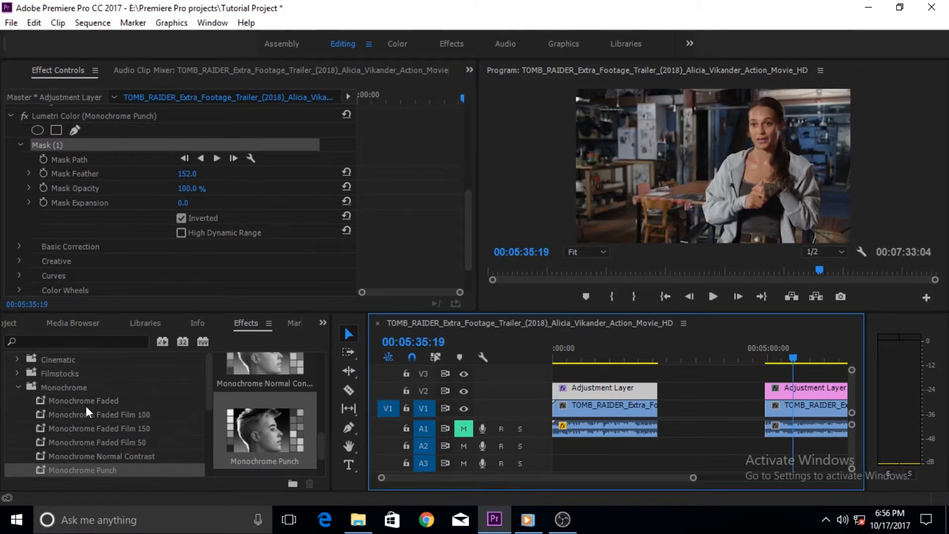
{"action": "left_click", "coordinate": [18, 387]}
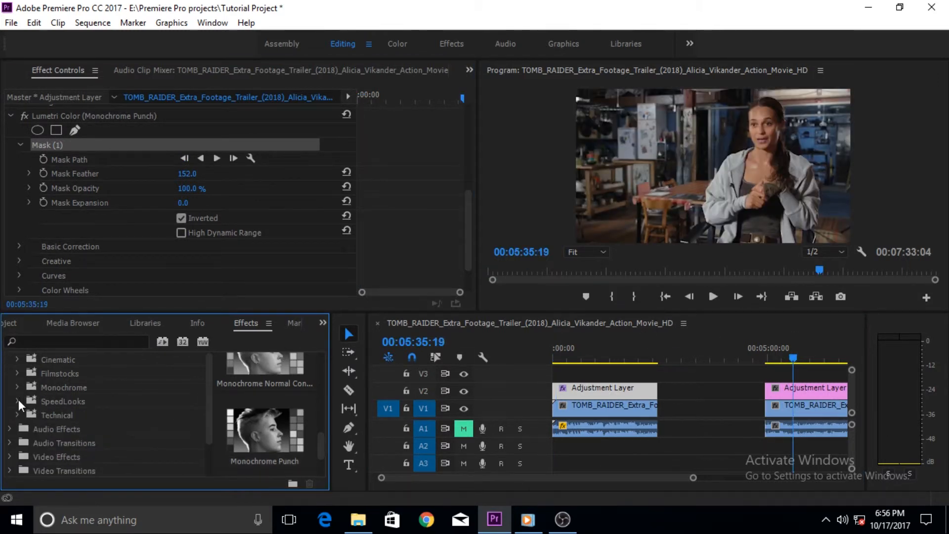
{"action": "left_click", "coordinate": [18, 402]}
{"action": "left_click", "coordinate": [25, 415]}
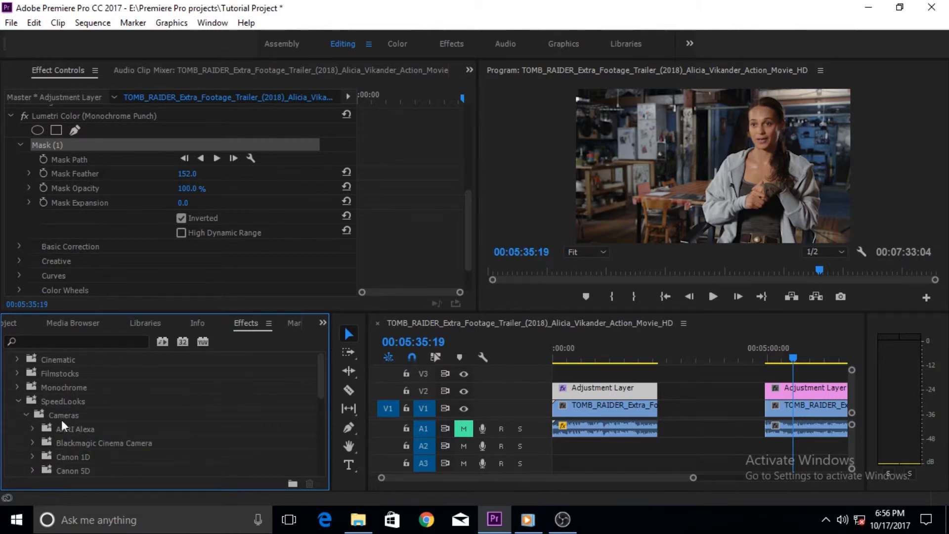
{"action": "left_click_drag", "start_coordinate": [321, 380], "coordinate": [326, 413]}
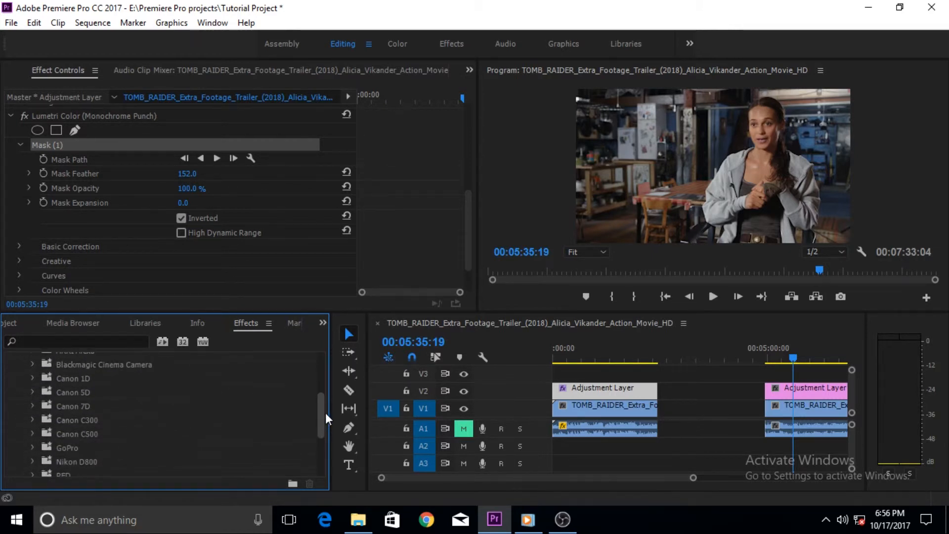
{"action": "left_click", "coordinate": [33, 365]}
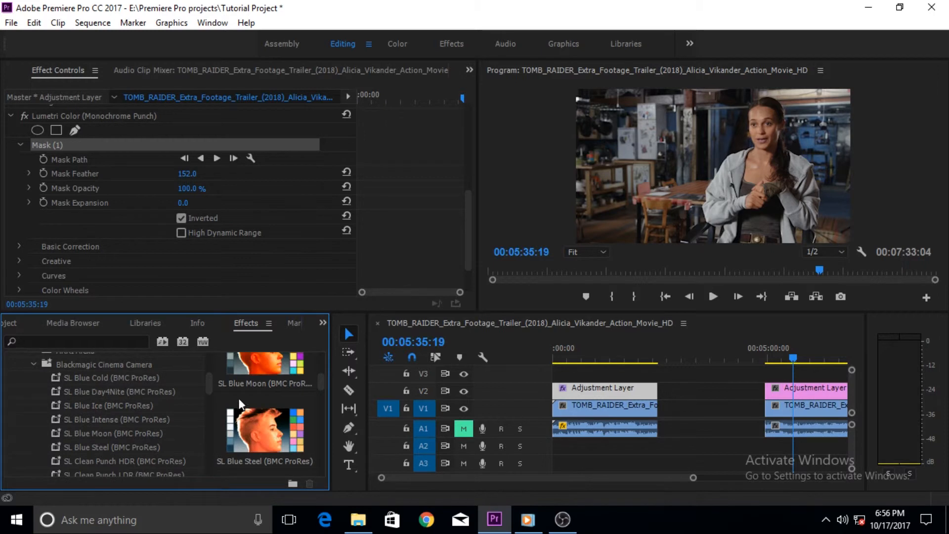
{"action": "left_click_drag", "start_coordinate": [324, 384], "coordinate": [328, 418]}
{"action": "left_click", "coordinate": [257, 389]}
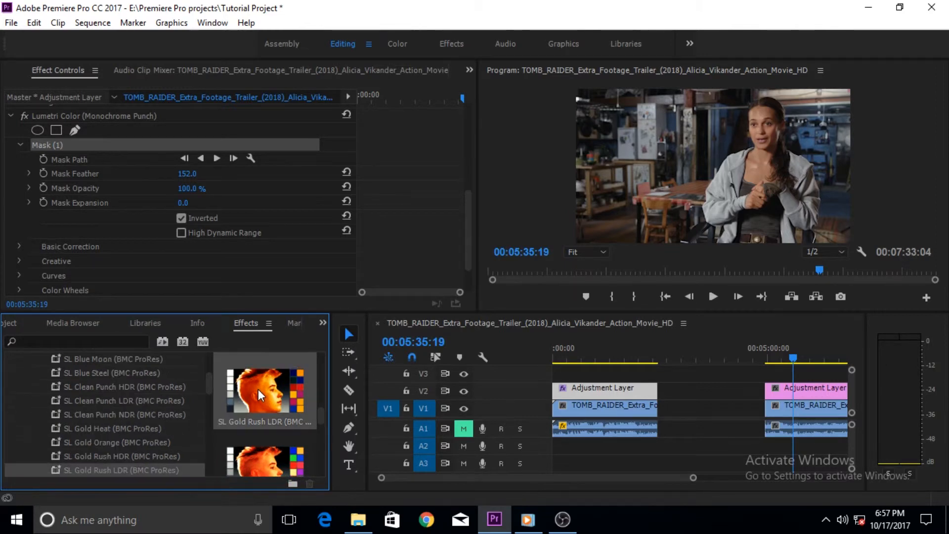
{"action": "left_click_drag", "start_coordinate": [245, 390], "coordinate": [782, 386]}
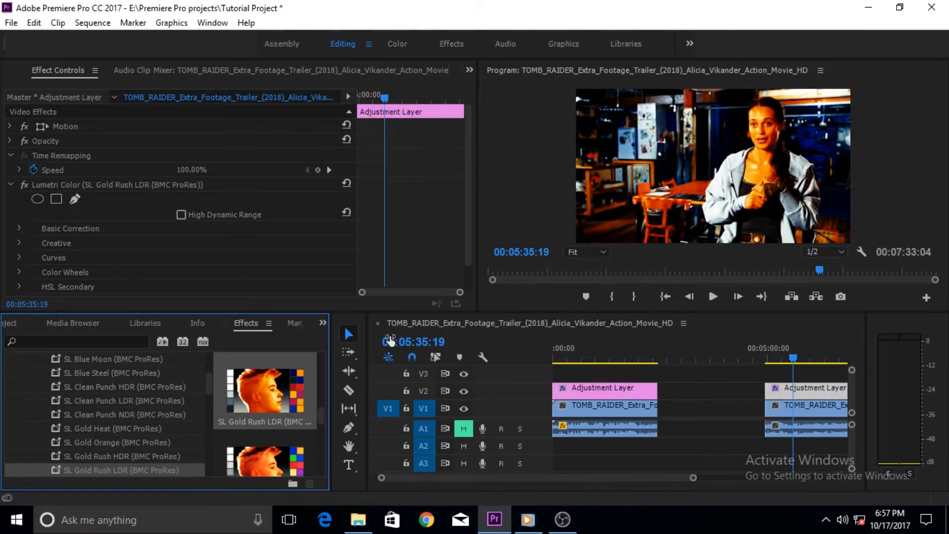
{"action": "key", "text": "ctrl+z"}
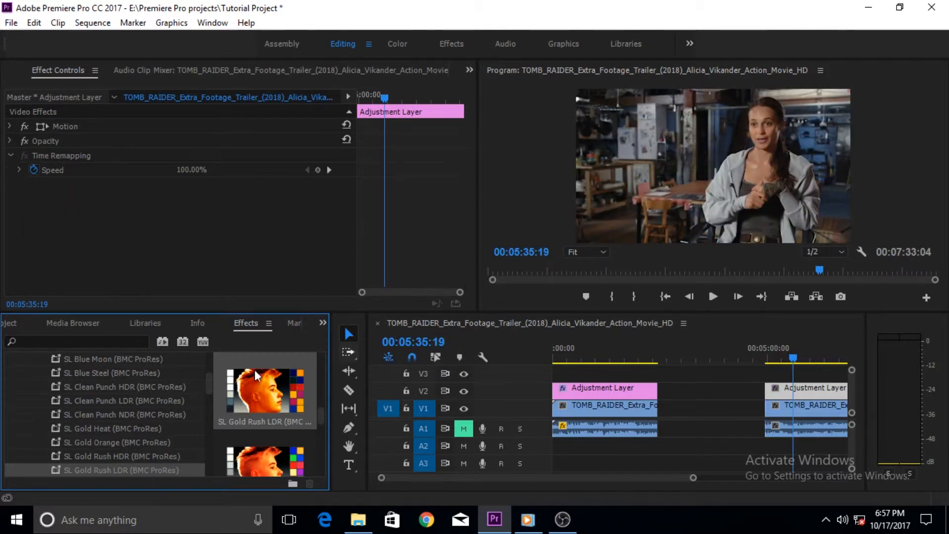
Step: Apply the SL Noir Tri-X (Universal) preset from the SpeedLooks Universal folder to the adjustment layer above the second clip
{"action": "left_click_drag", "start_coordinate": [319, 416], "coordinate": [321, 384]}
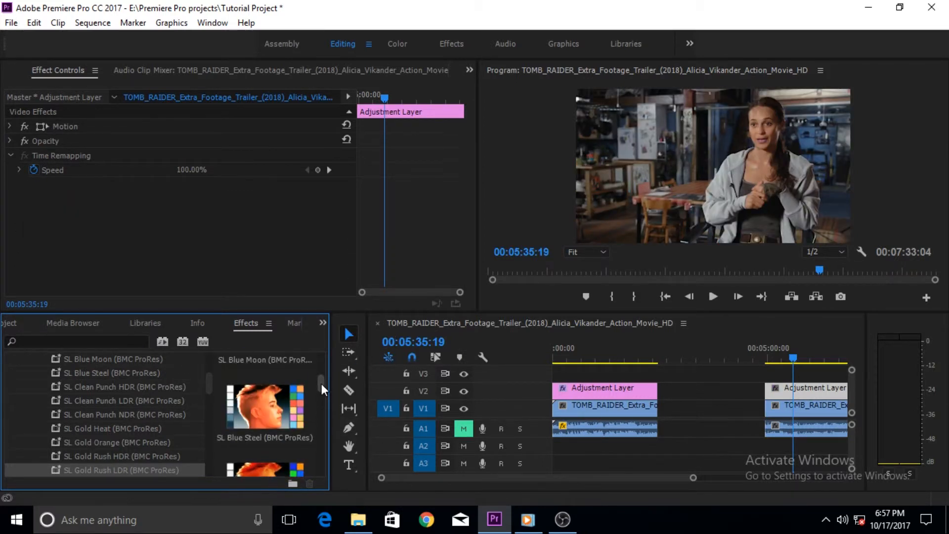
{"action": "left_click_drag", "start_coordinate": [210, 390], "coordinate": [212, 380]}
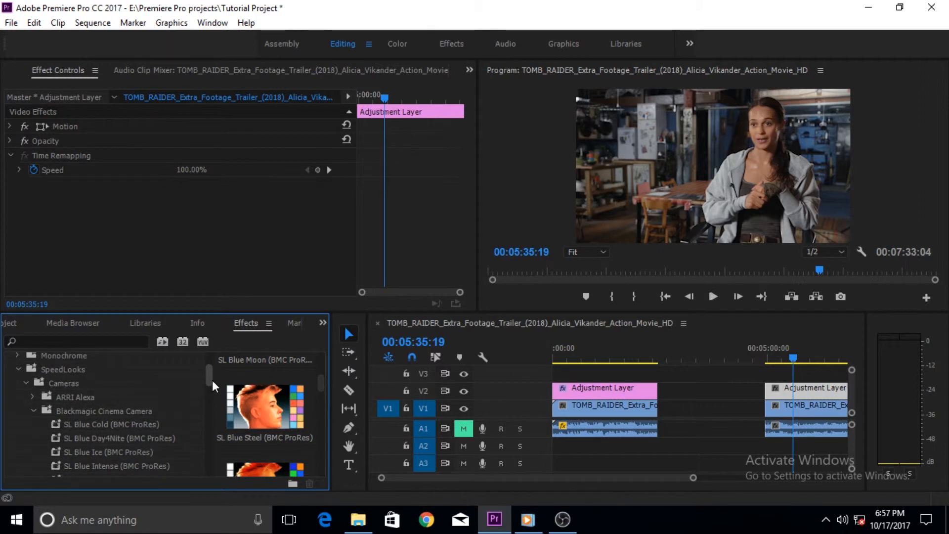
{"action": "left_click", "coordinate": [33, 410]}
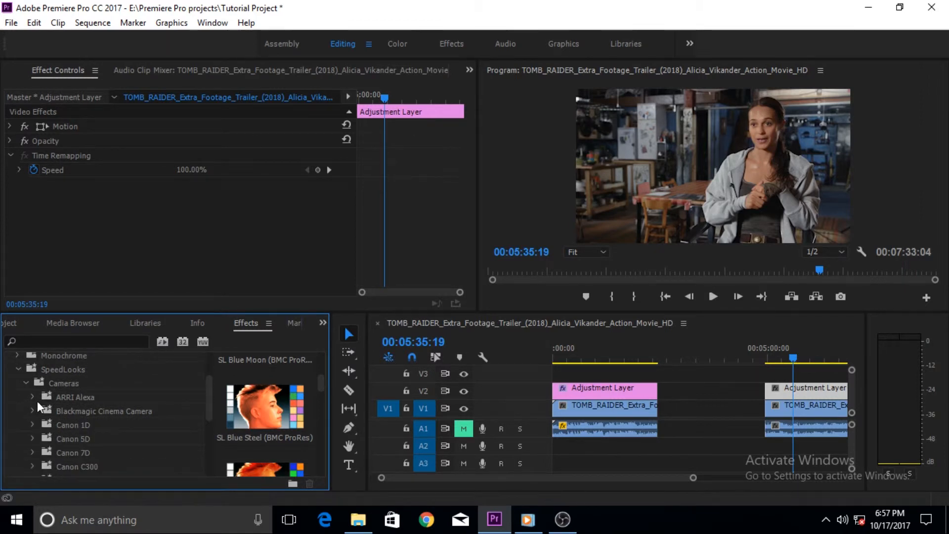
{"action": "left_click", "coordinate": [25, 382]}
{"action": "left_click", "coordinate": [26, 396]}
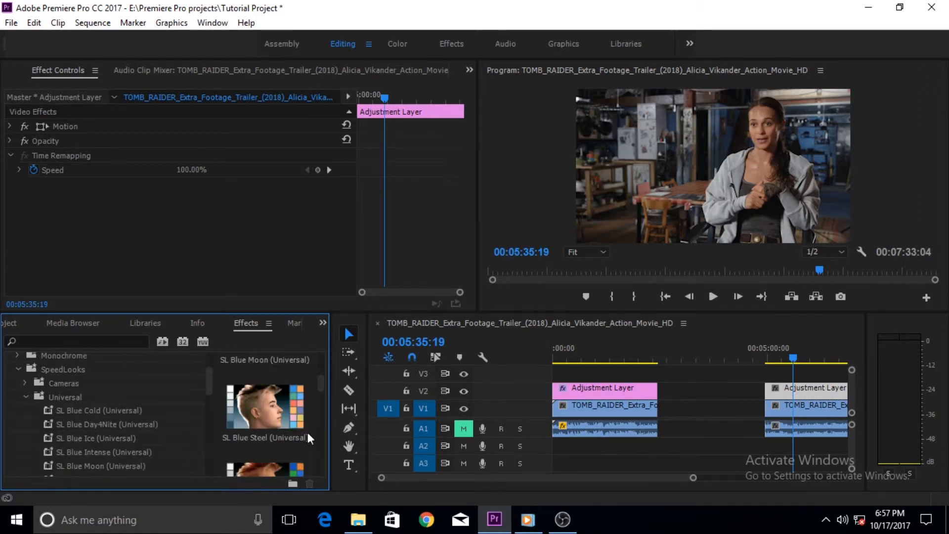
{"action": "left_click_drag", "start_coordinate": [323, 387], "coordinate": [316, 464]}
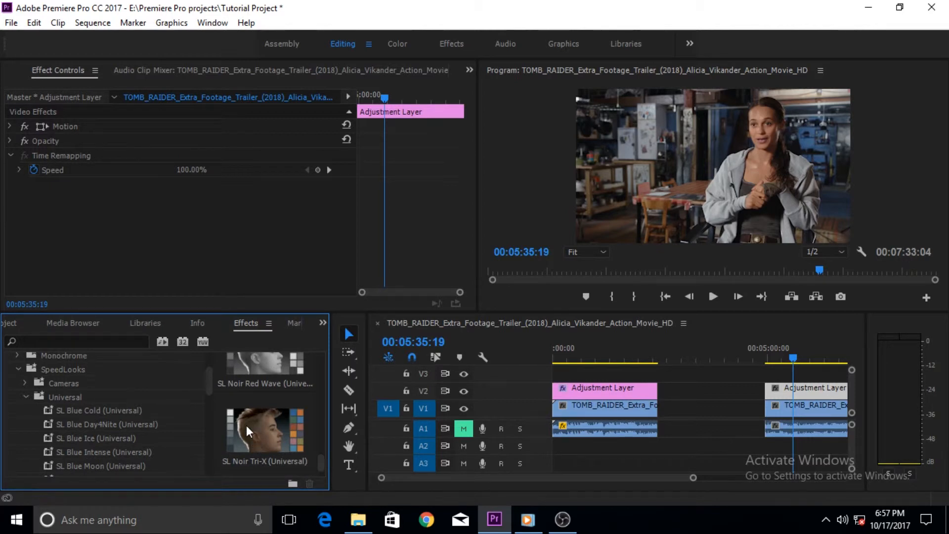
{"action": "left_click_drag", "start_coordinate": [246, 425], "coordinate": [787, 393]}
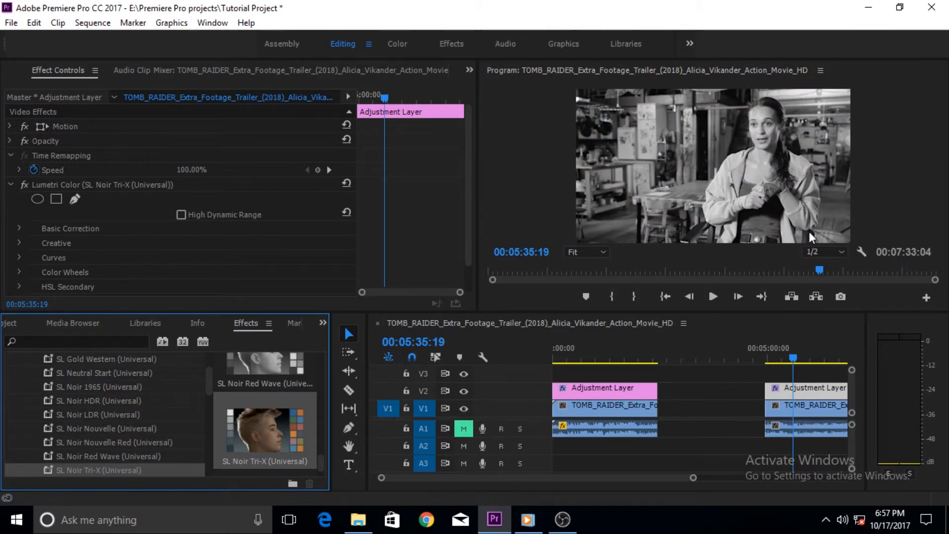
Step: Preview the black-and-white second clip up to 00:05:39:01 and collapse the SL Noir Tri-X effect's settings
{"action": "left_click", "coordinate": [712, 302]}
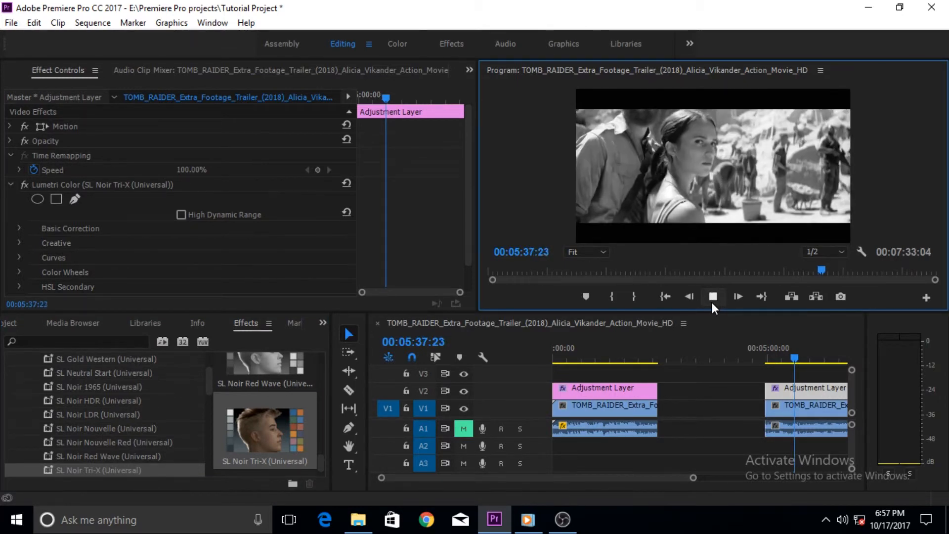
{"action": "left_click", "coordinate": [712, 302]}
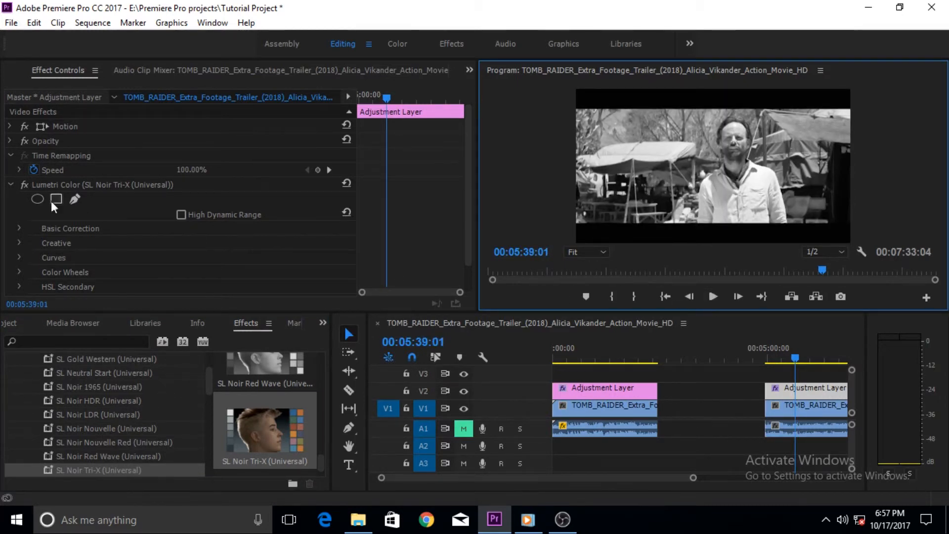
{"action": "left_click_drag", "start_coordinate": [470, 178], "coordinate": [473, 197]}
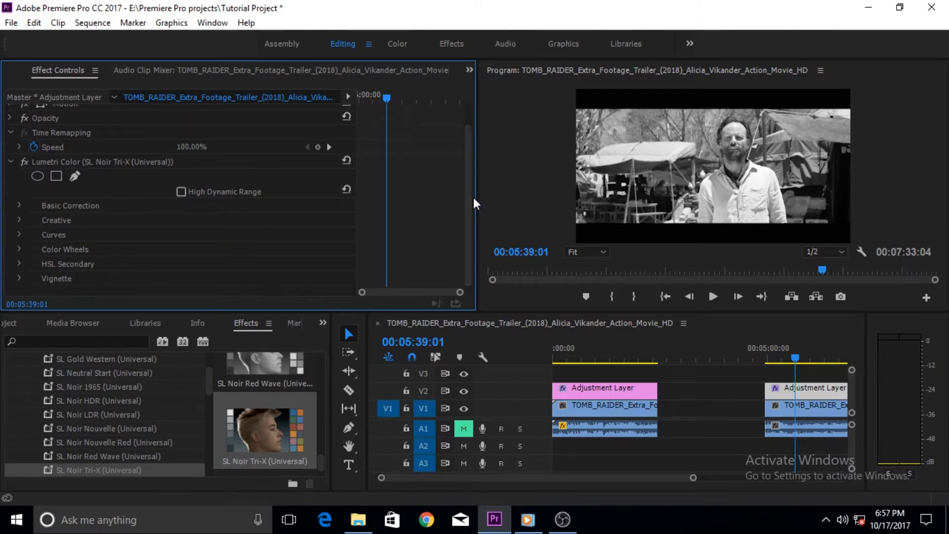
{"action": "left_click", "coordinate": [11, 161]}
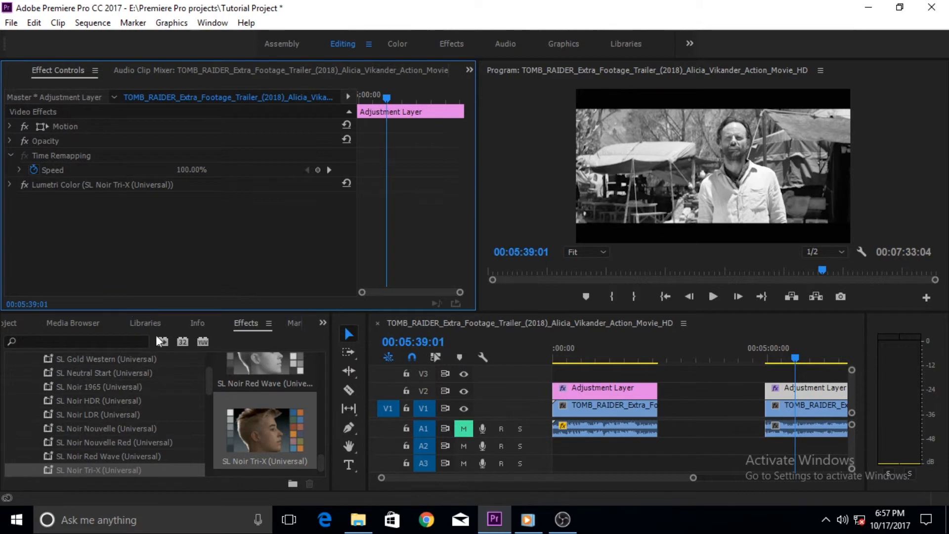
Step: Add the SL Noir Red Wave (Universal) preset to the same adjustment layer and reorder it above the SL Noir Tri-X effect
{"action": "left_click_drag", "start_coordinate": [321, 461], "coordinate": [324, 456]}
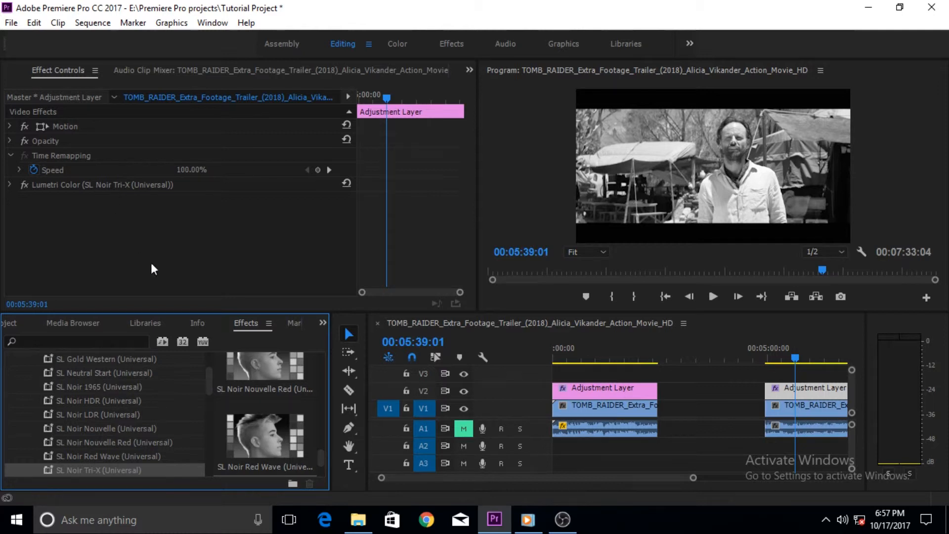
{"action": "left_click_drag", "start_coordinate": [262, 431], "coordinate": [121, 228]}
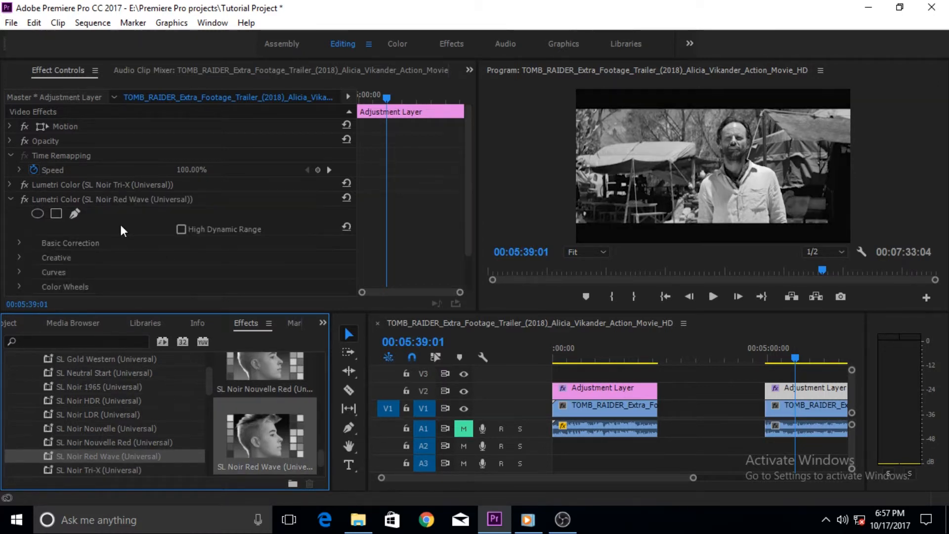
{"action": "left_click", "coordinate": [11, 199]}
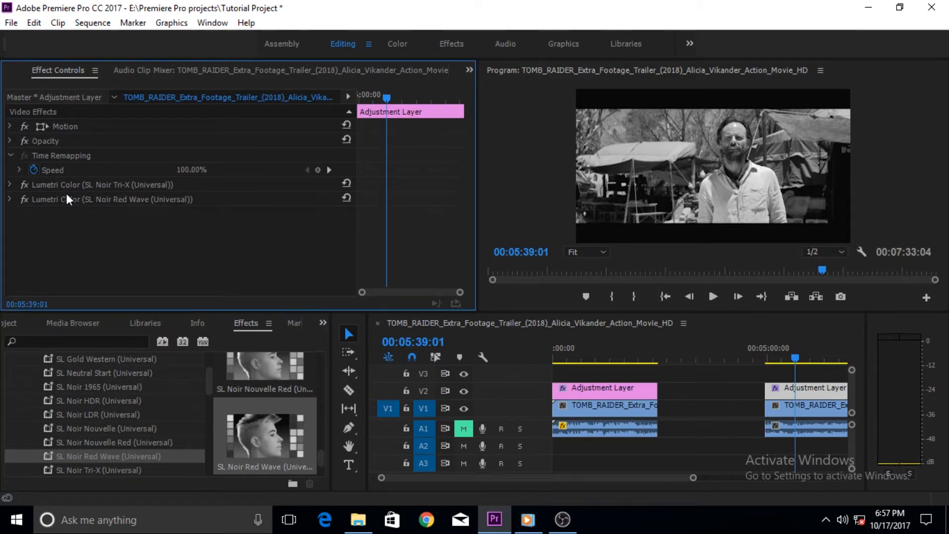
{"action": "left_click_drag", "start_coordinate": [54, 203], "coordinate": [58, 185]}
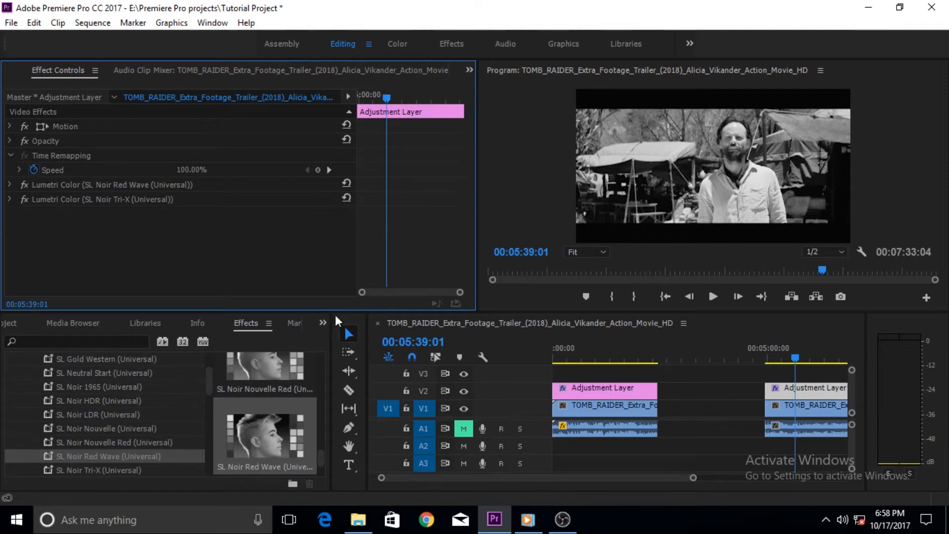
Step: Collapse the Universal and SpeedLooks preset folders and minimize the editor window to show the desktop
{"action": "left_click_drag", "start_coordinate": [318, 458], "coordinate": [318, 358]}
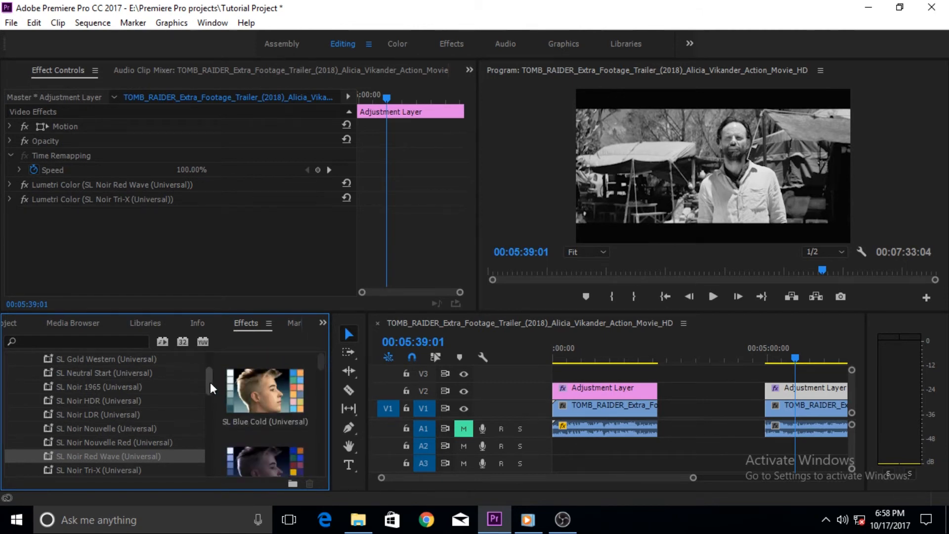
{"action": "left_click_drag", "start_coordinate": [210, 381], "coordinate": [208, 363]}
{"action": "left_click", "coordinate": [25, 456]}
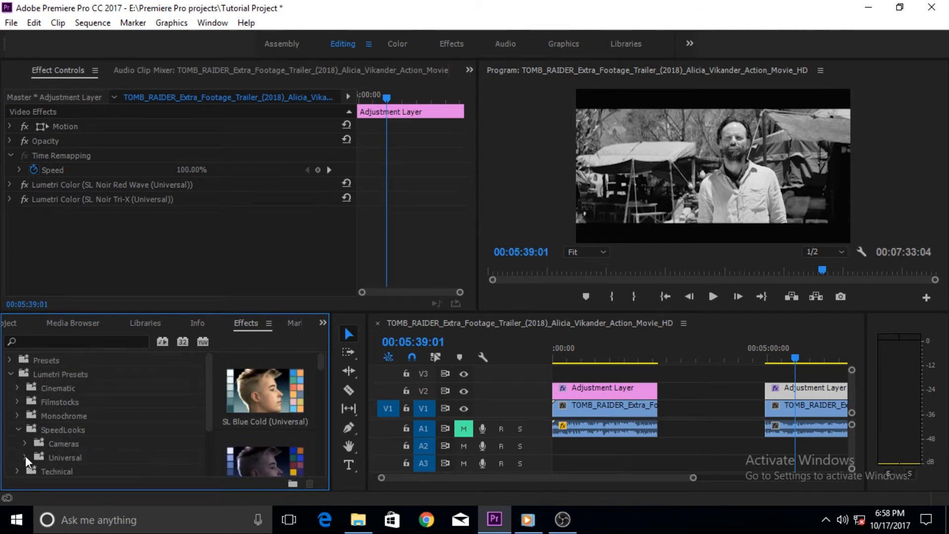
{"action": "left_click", "coordinate": [17, 429]}
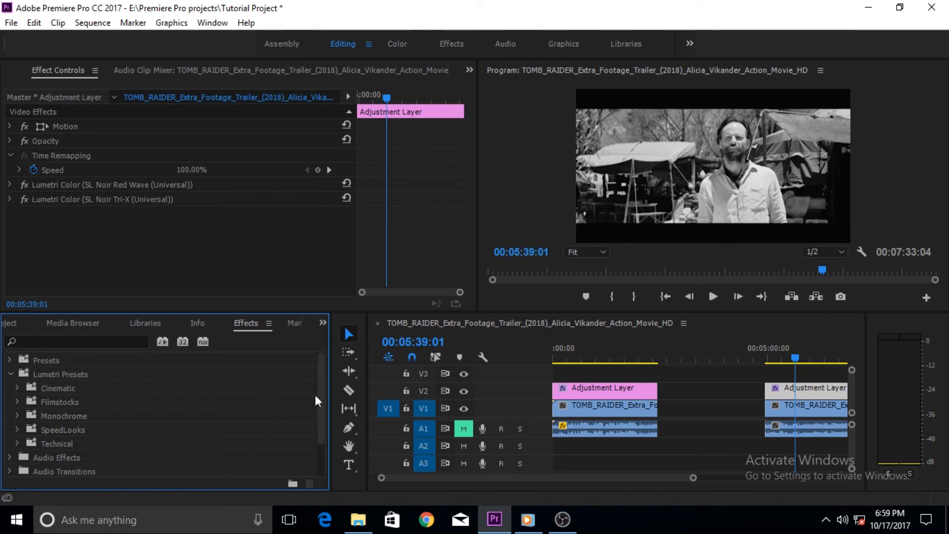
{"action": "left_click", "coordinate": [495, 522]}
{"action": "left_click", "coordinate": [495, 522]}
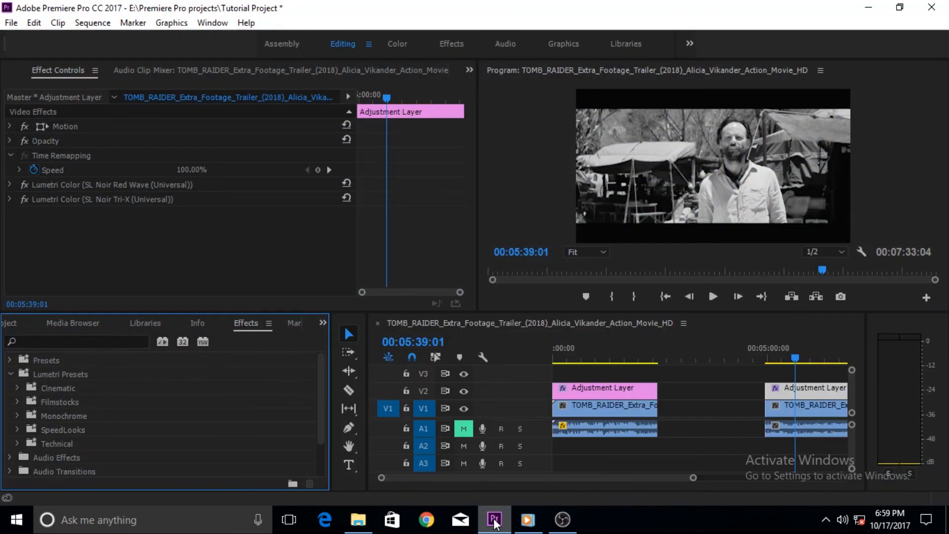
{"action": "left_click", "coordinate": [495, 522]}
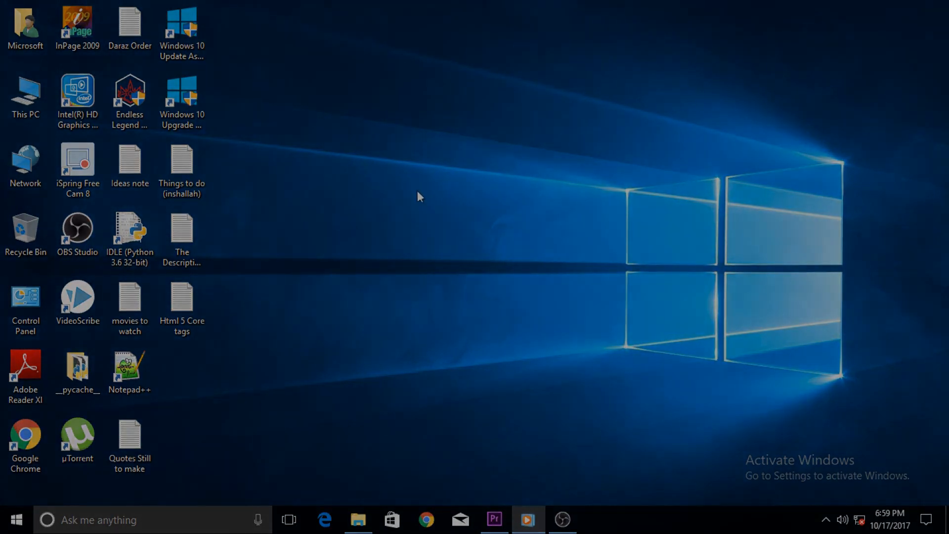